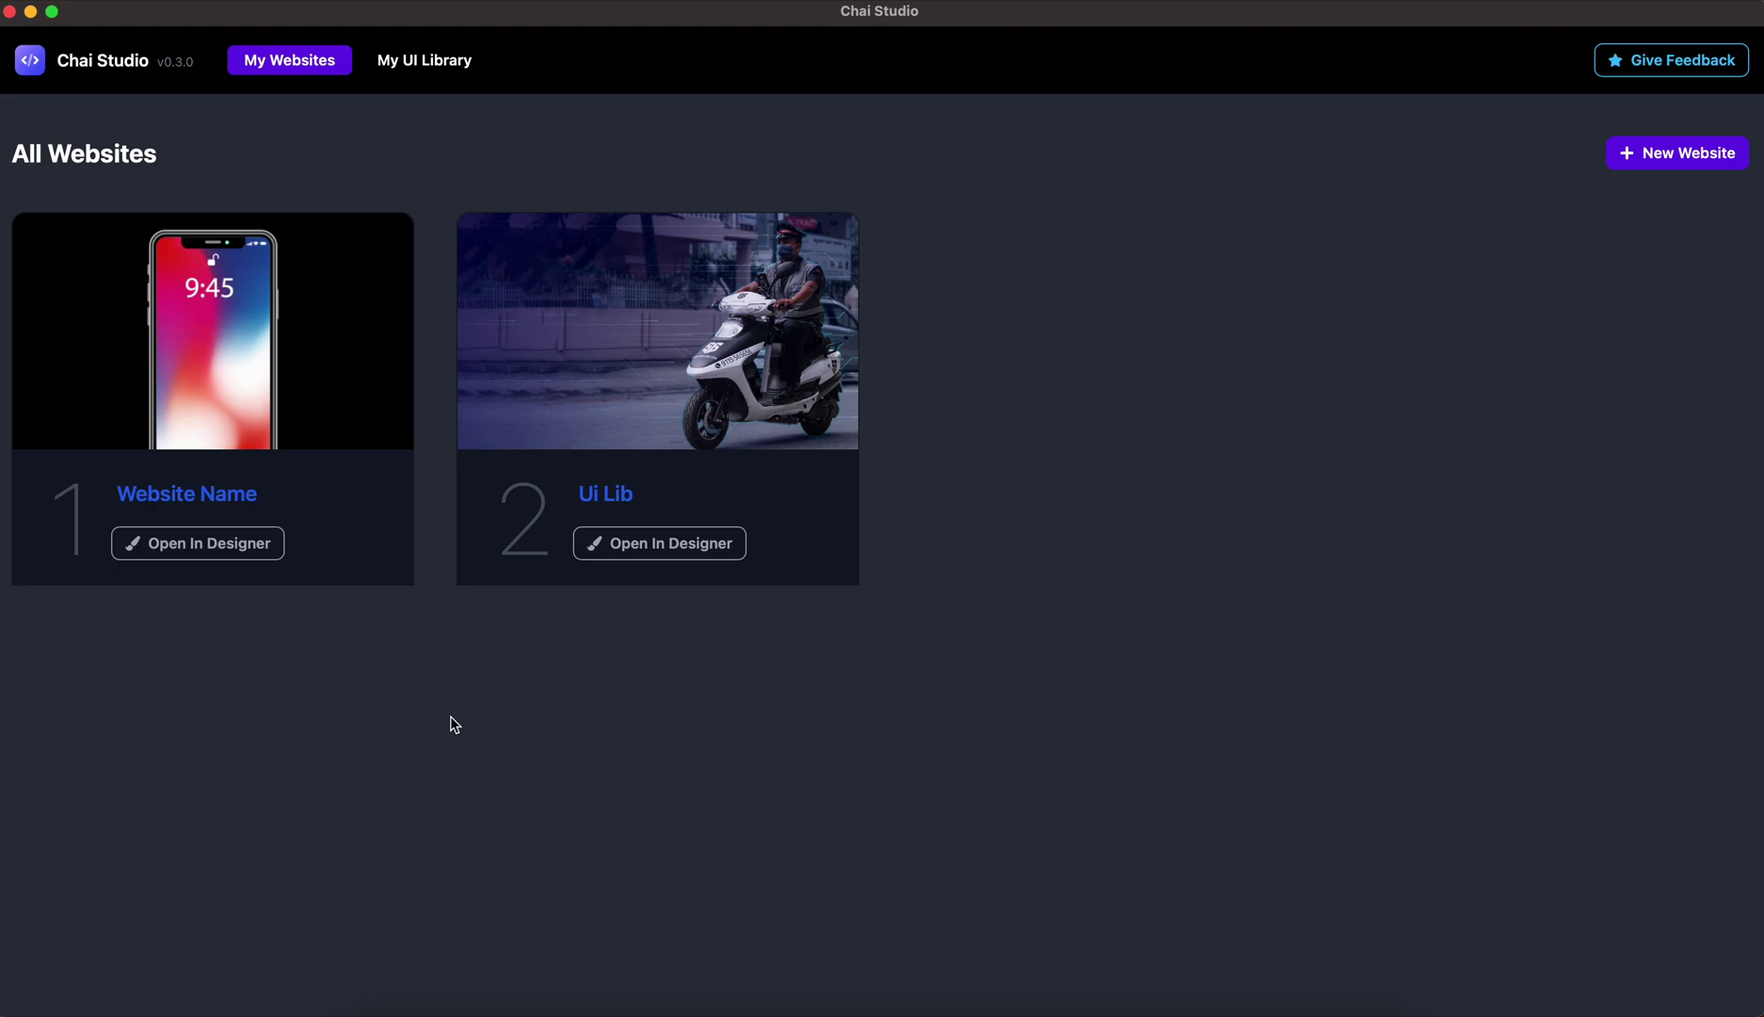
left_click(417, 72)
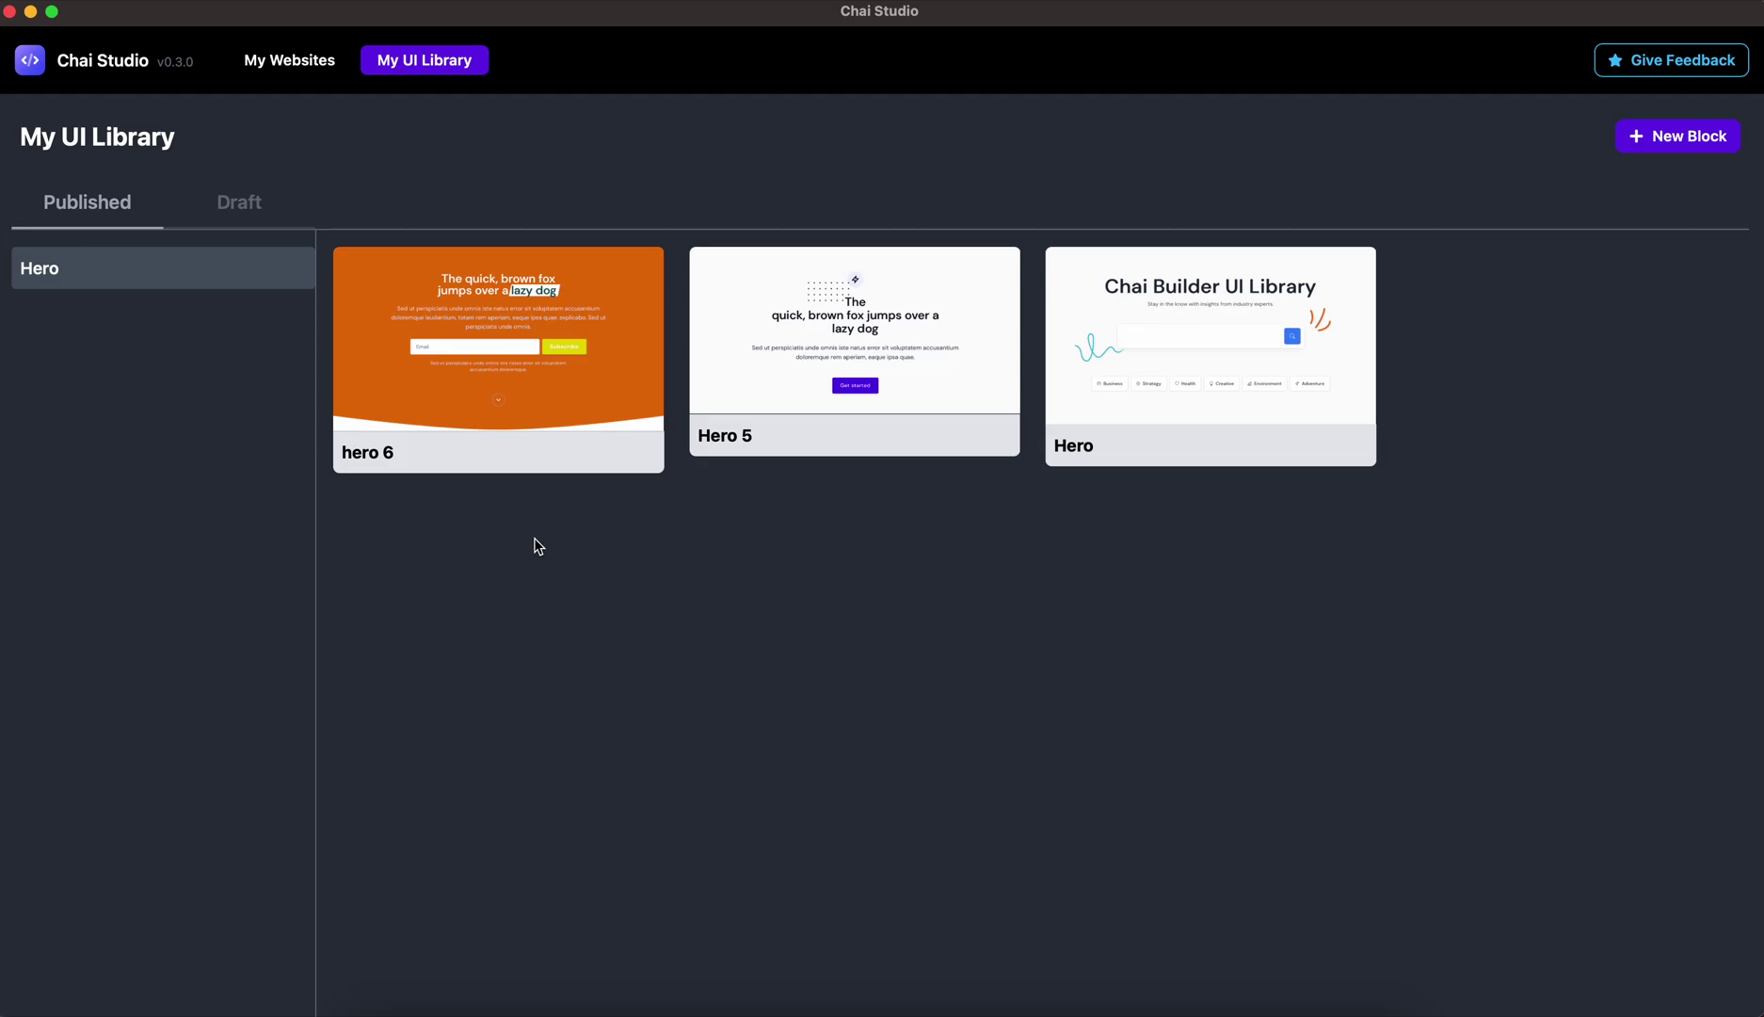
left_click(240, 209)
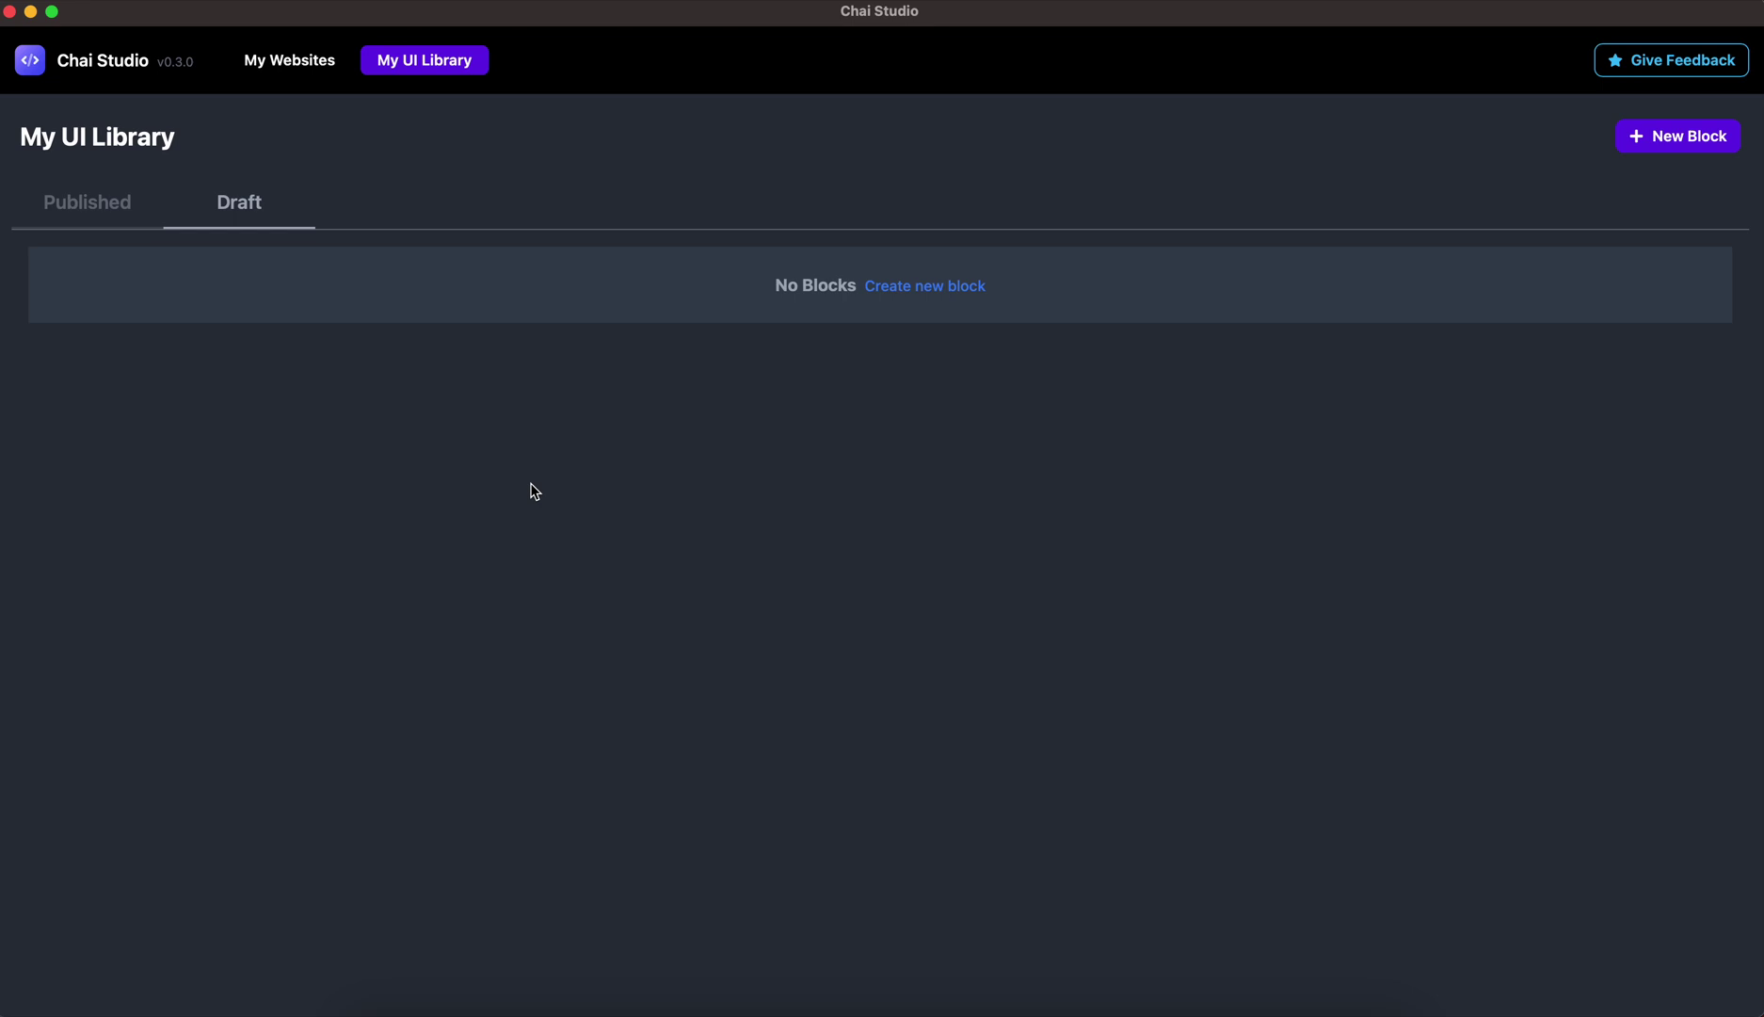
left_click(85, 205)
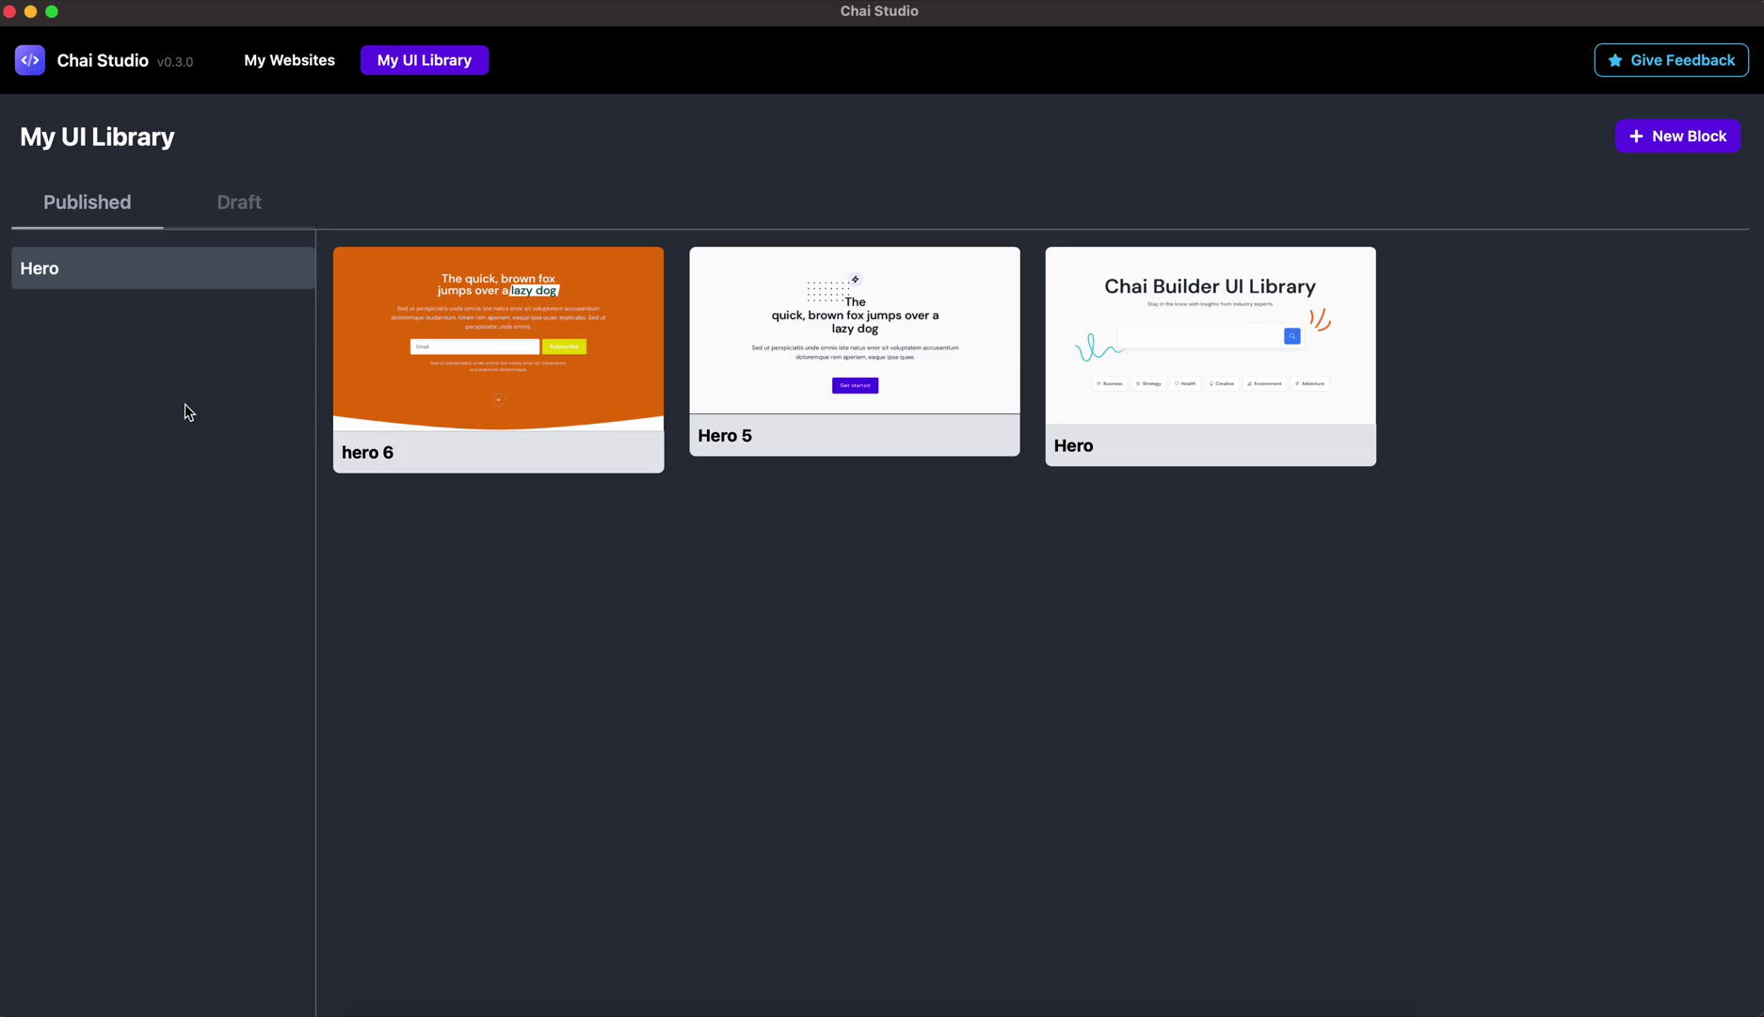
- Create a library block named 'Content' in the Content block group and open its editor
left_click(242, 204)
left_click(96, 205)
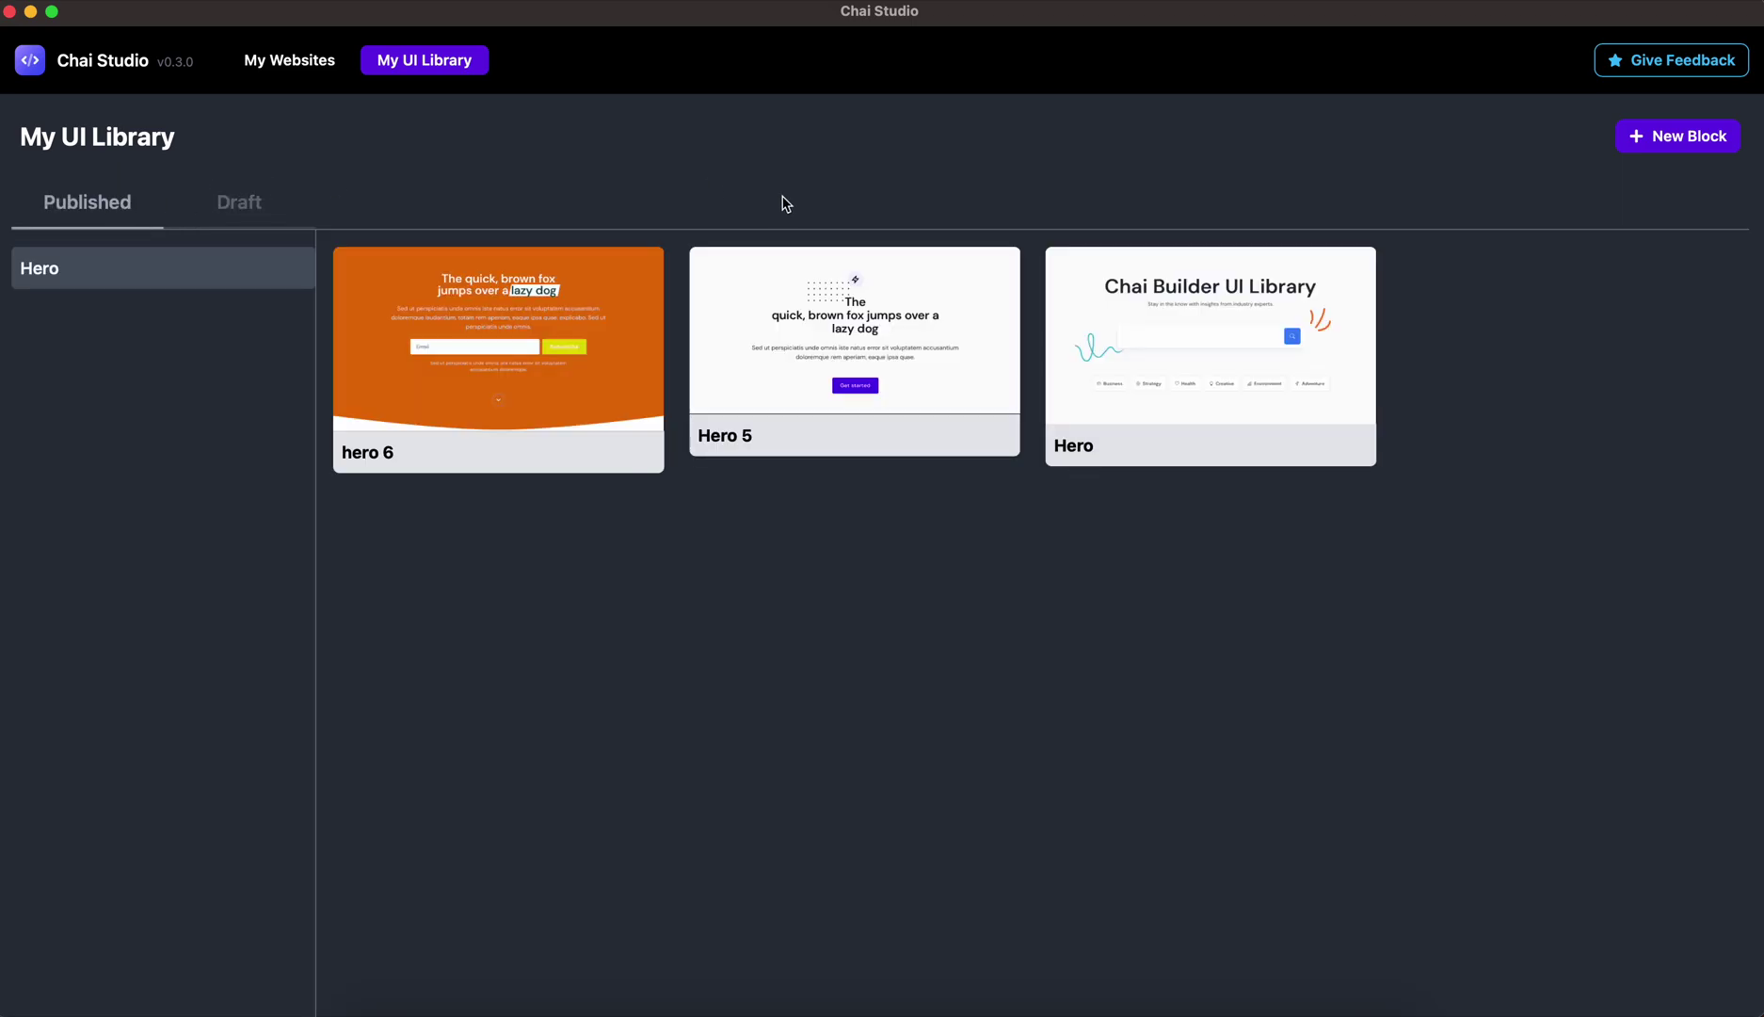
left_click(1660, 139)
left_click(786, 471)
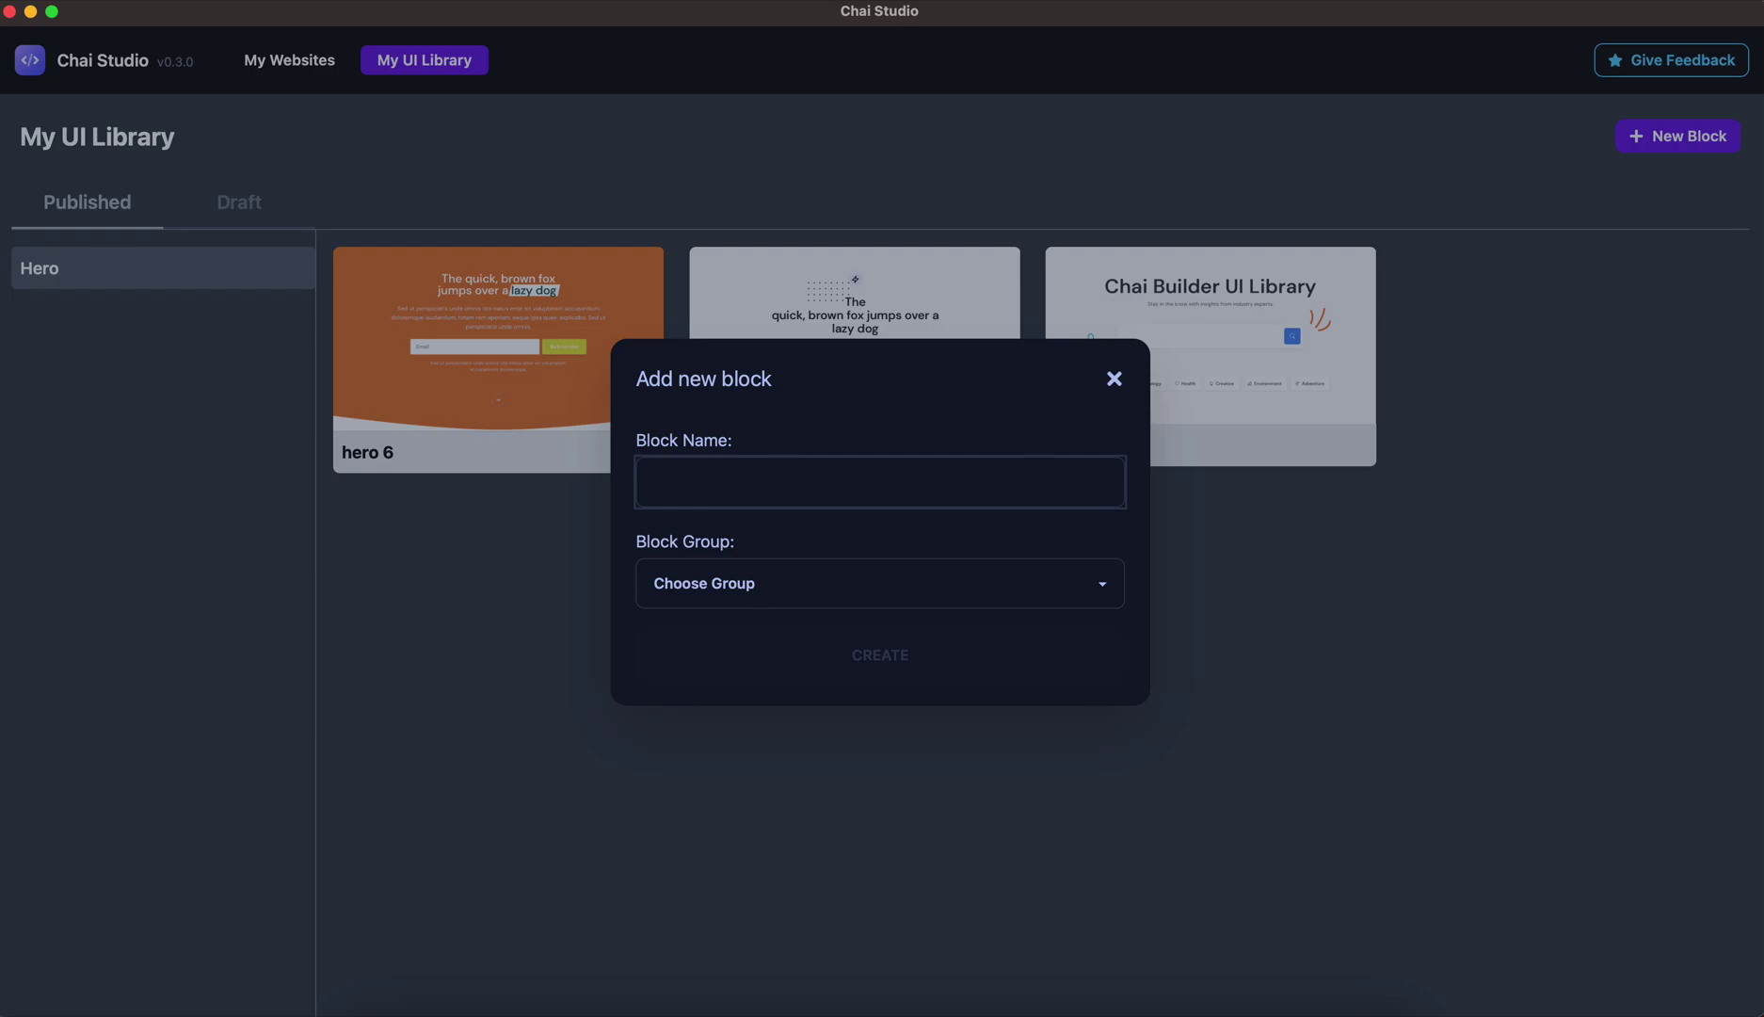
type("Content")
left_click(736, 586)
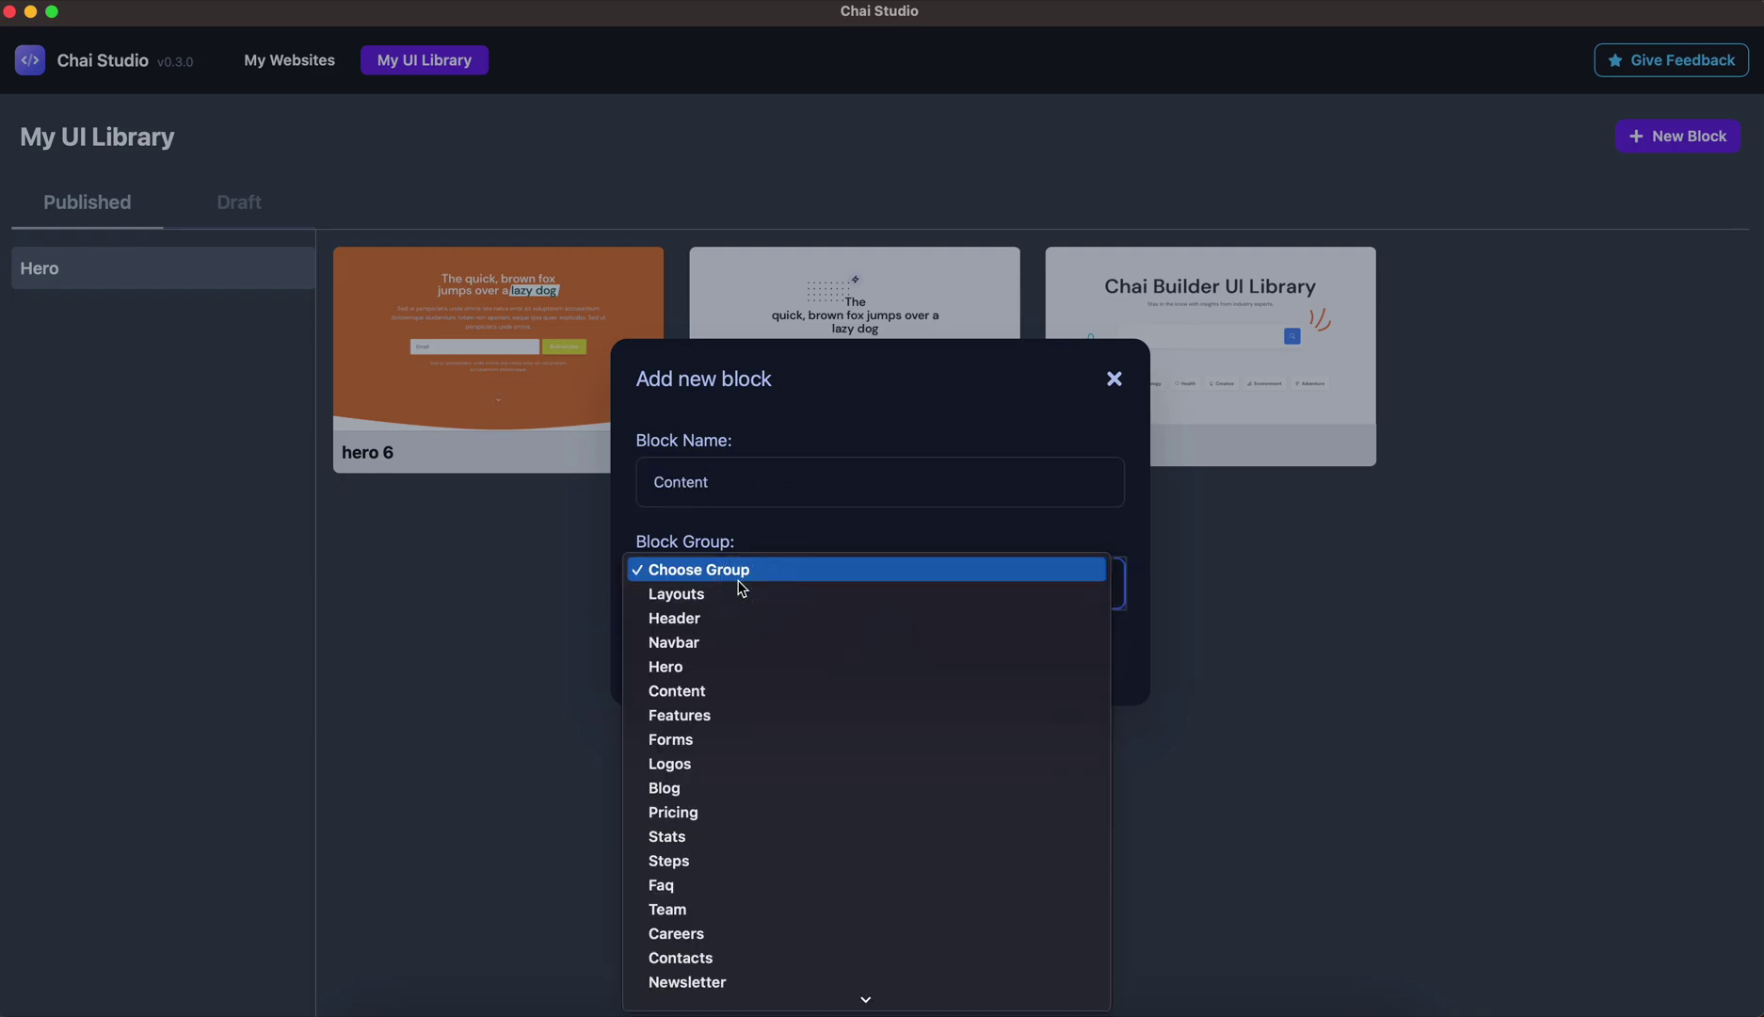
left_click(735, 693)
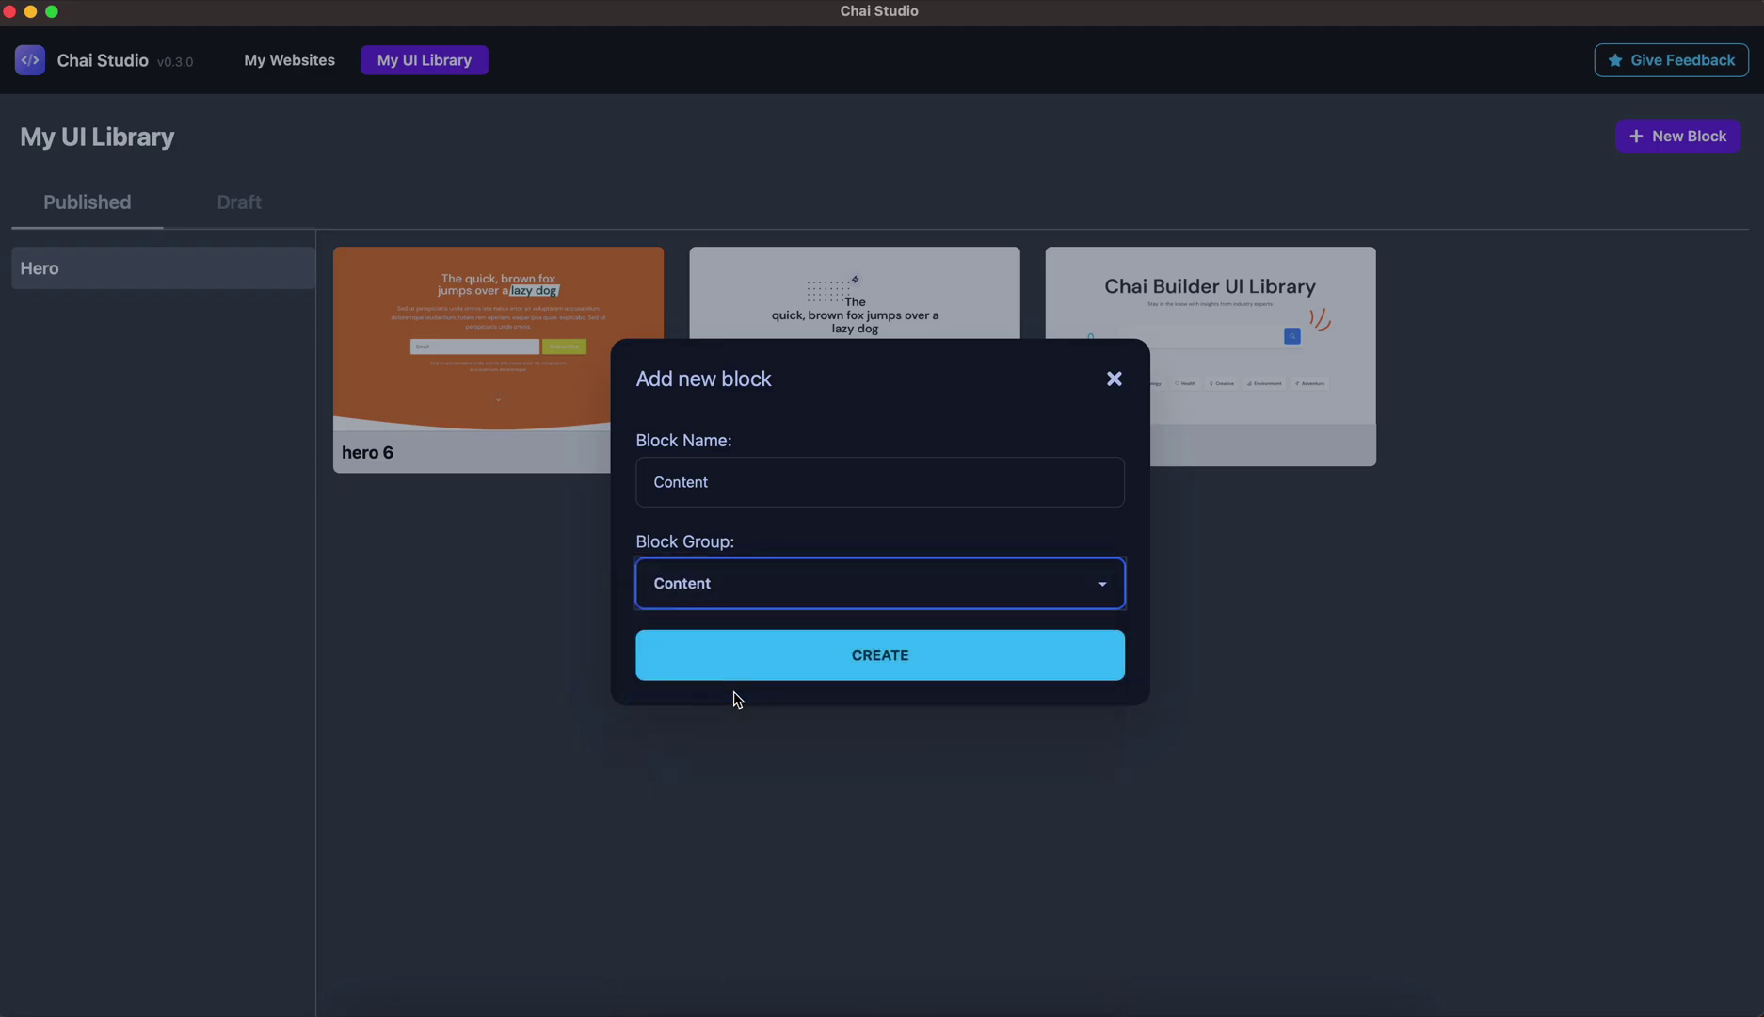
left_click(838, 668)
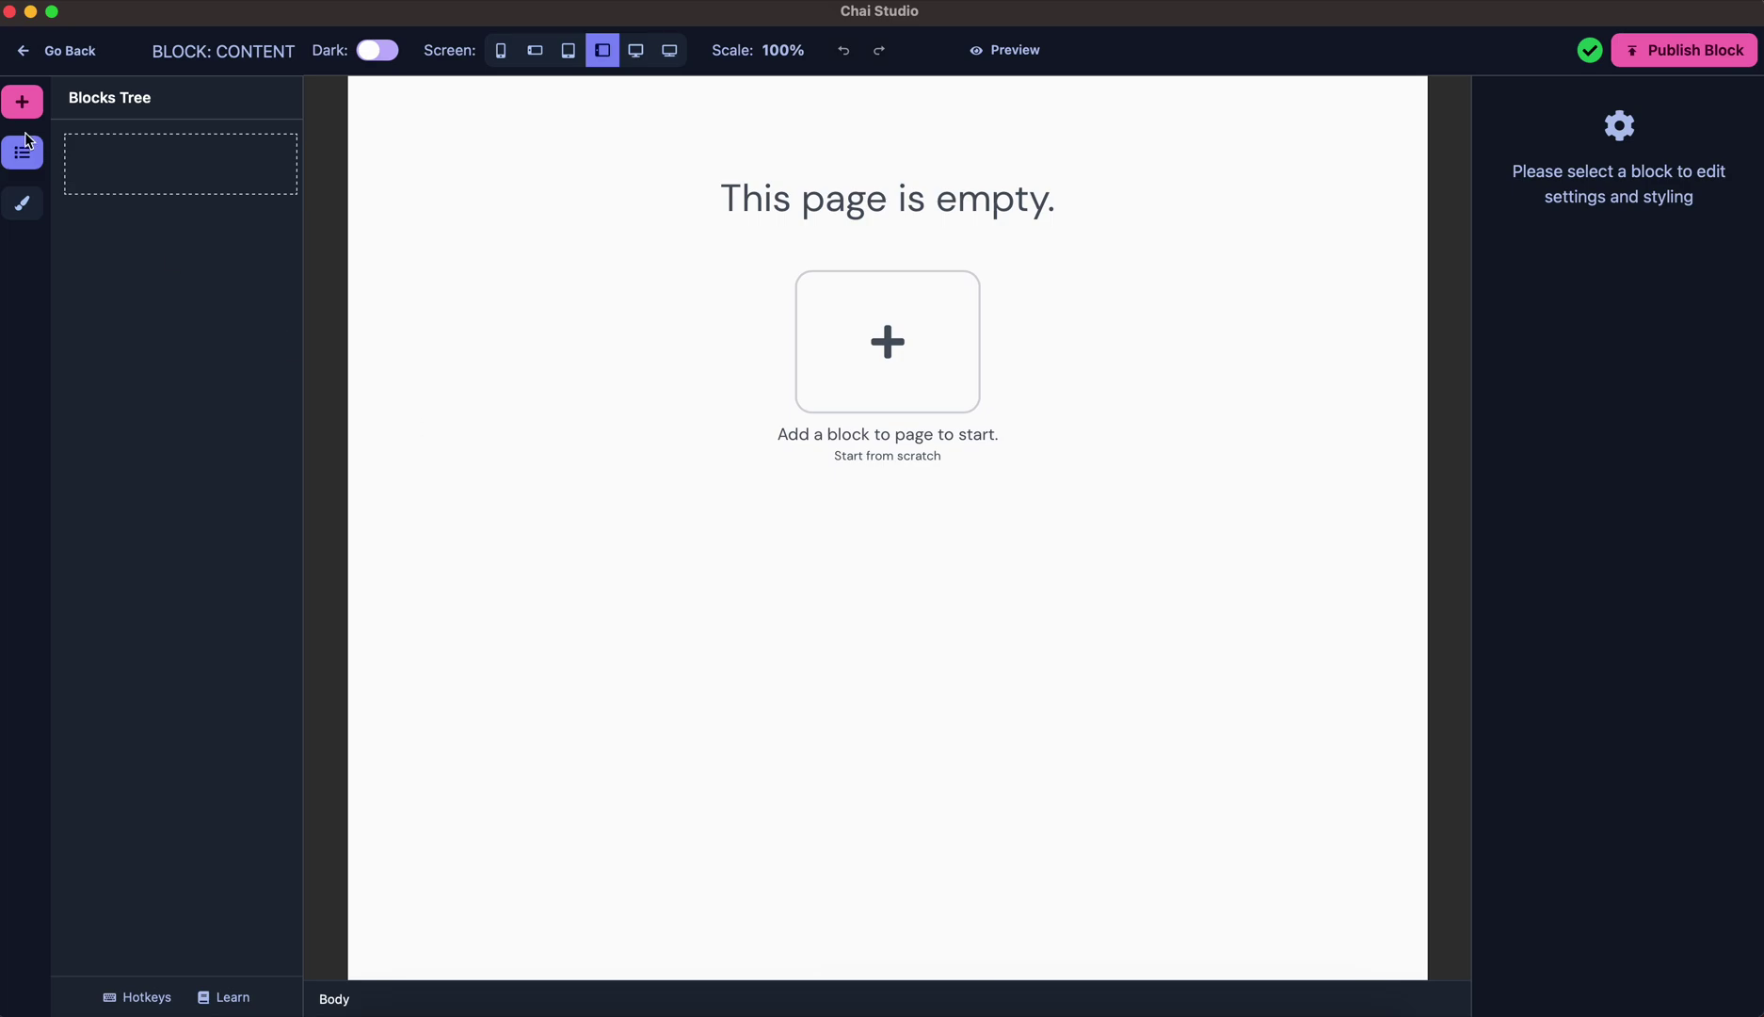
- Open the Import HTML dialog and copy the Preline features section's HTML from Chrome
left_click(22, 102)
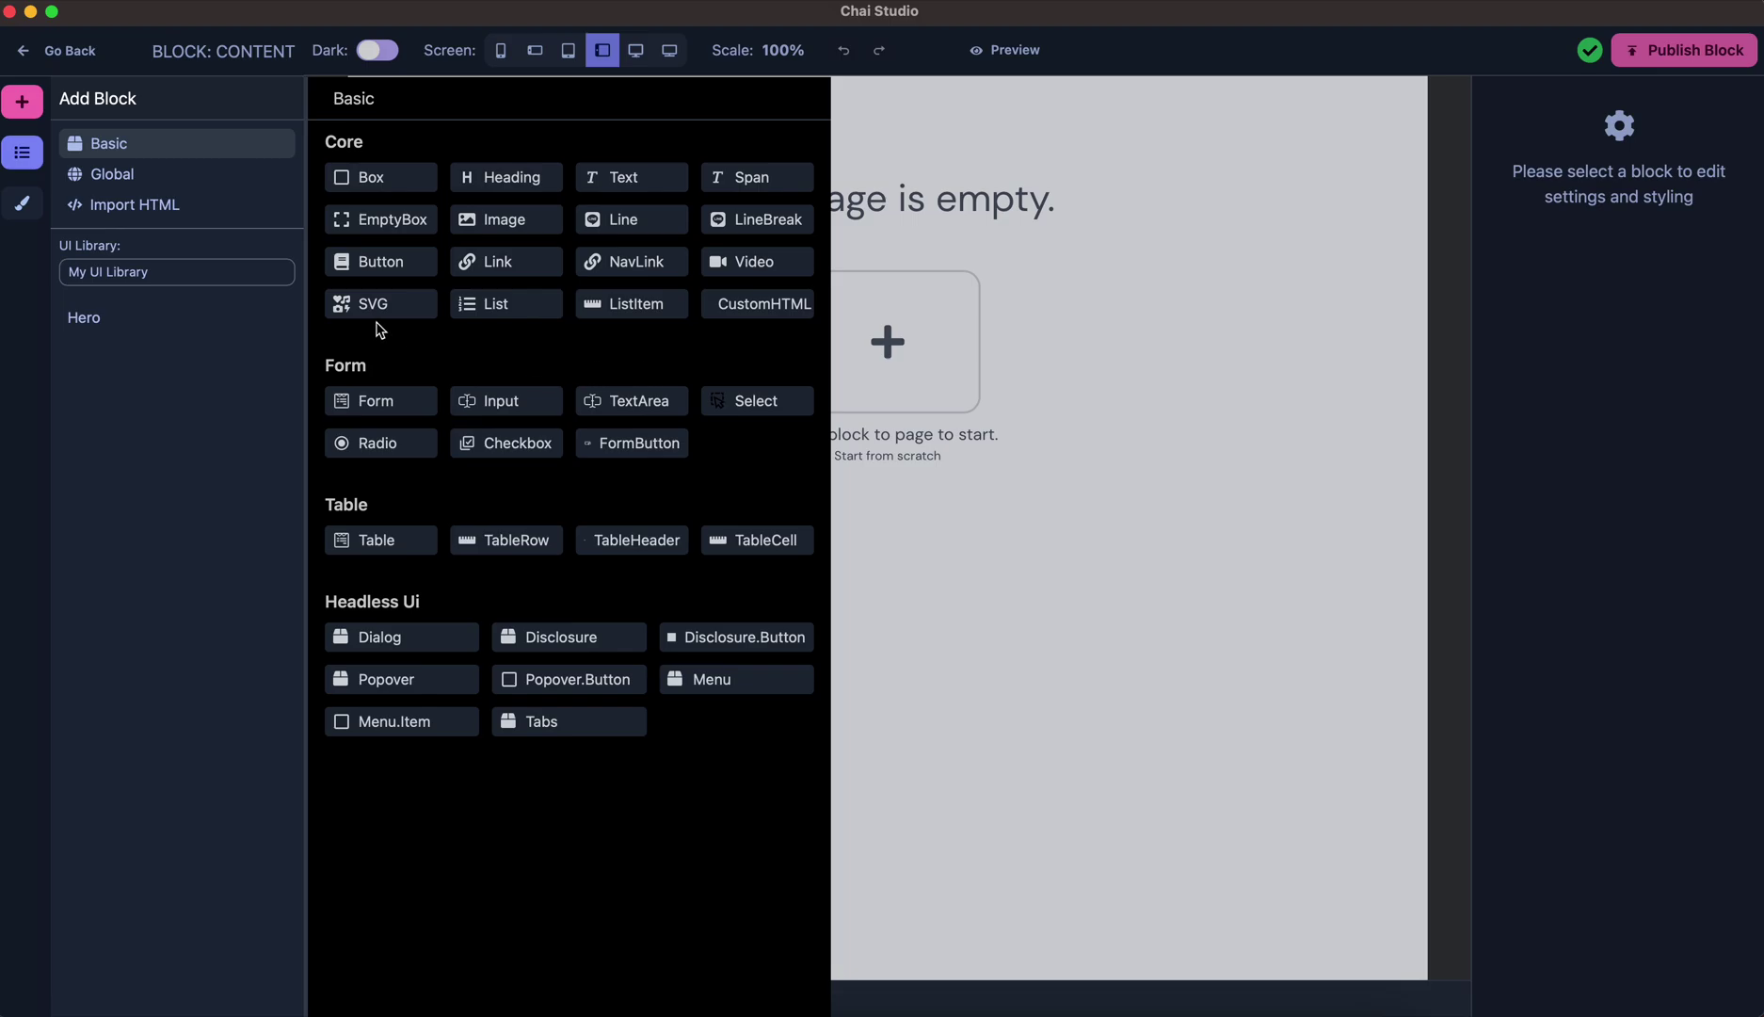
left_click(190, 221)
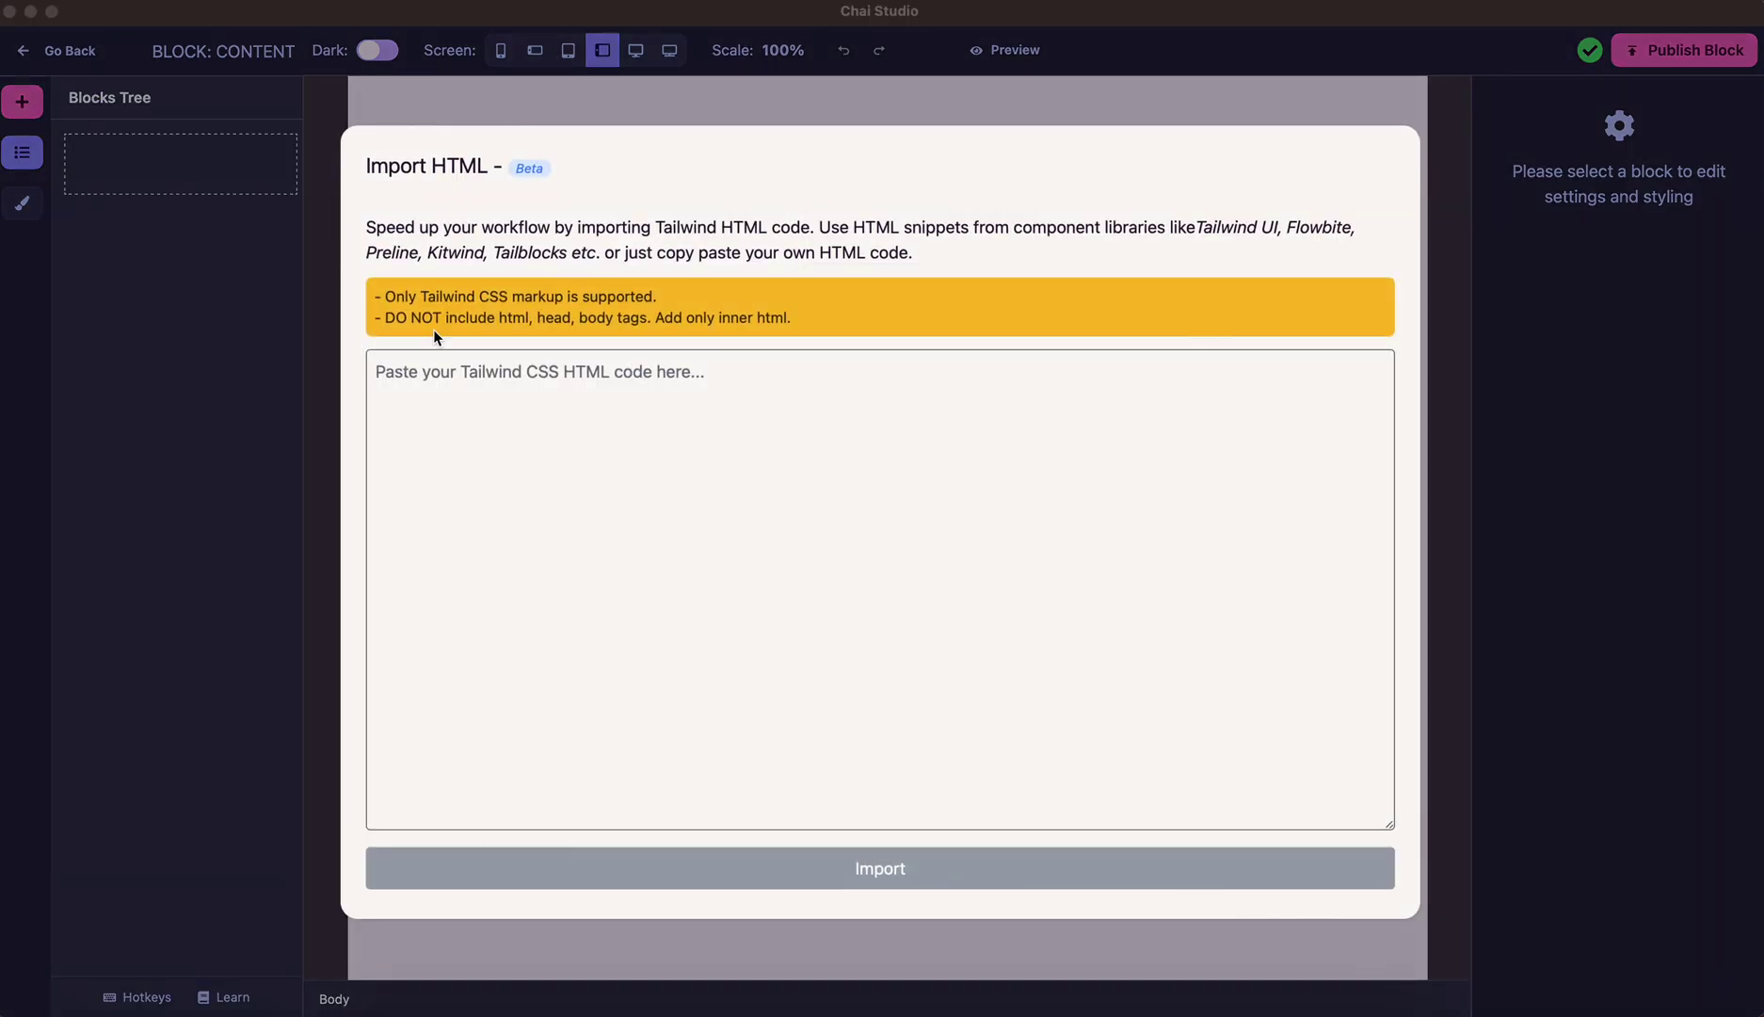
key("super+Tab")
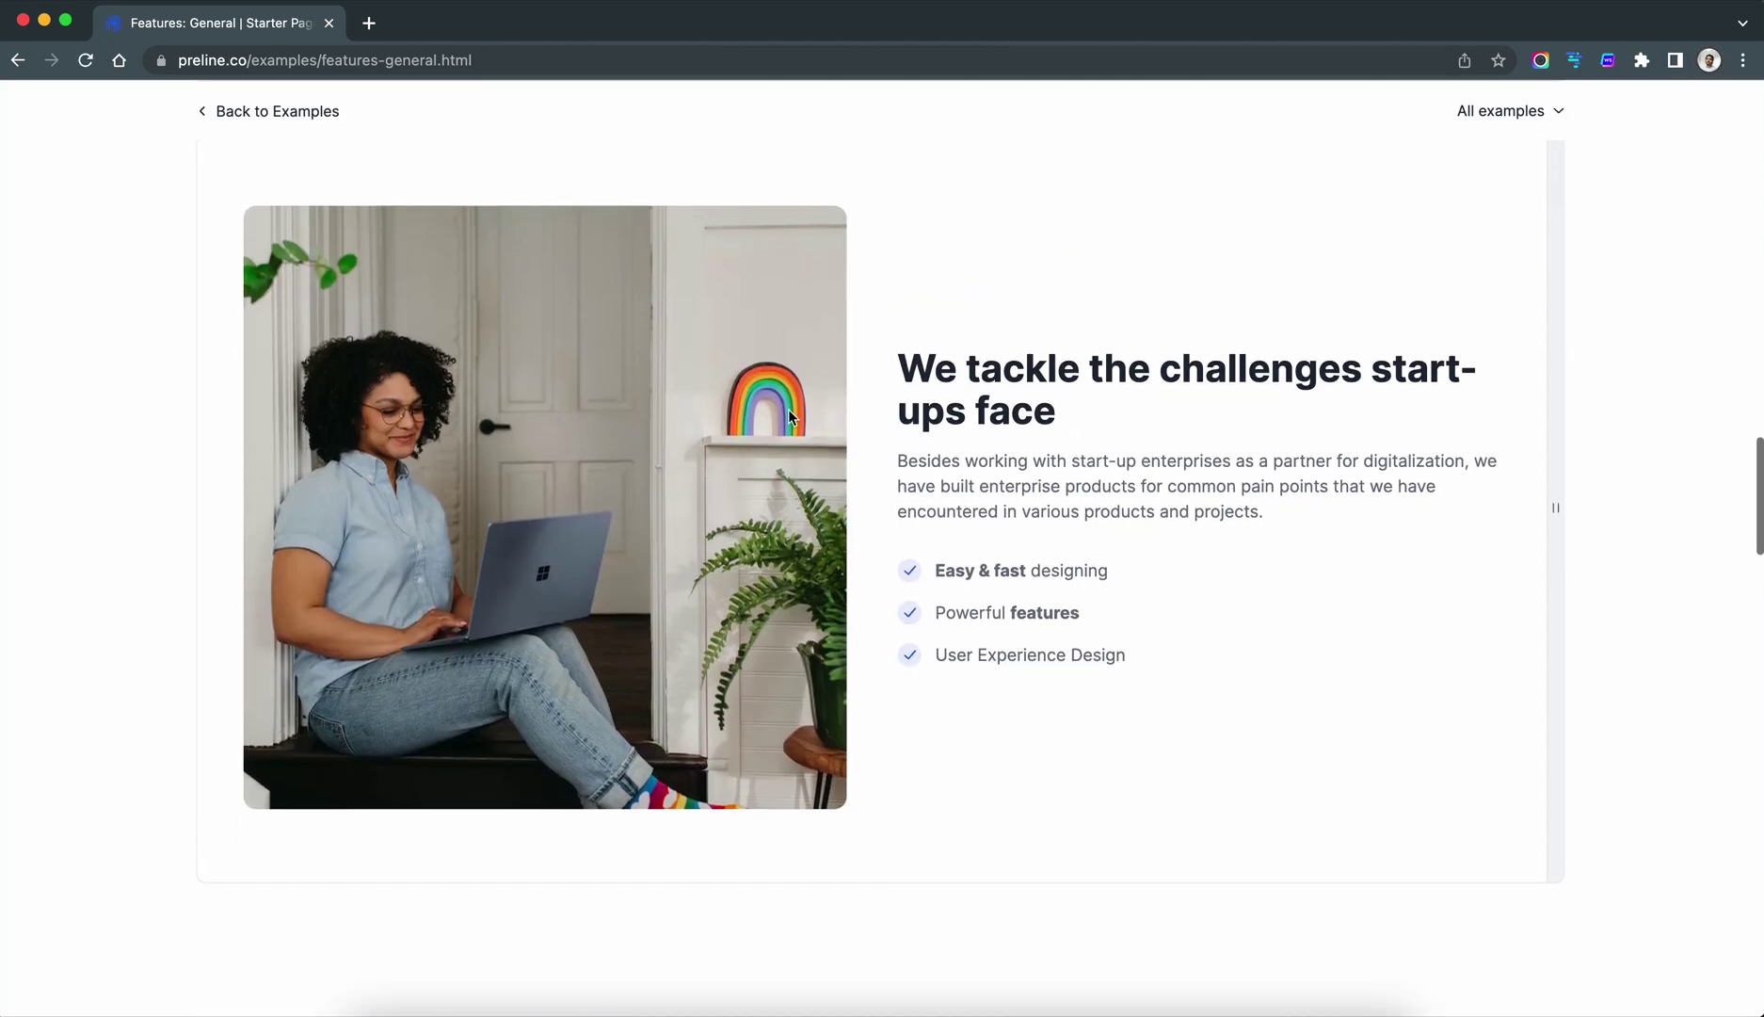
scroll(1367, 276, "up", 2)
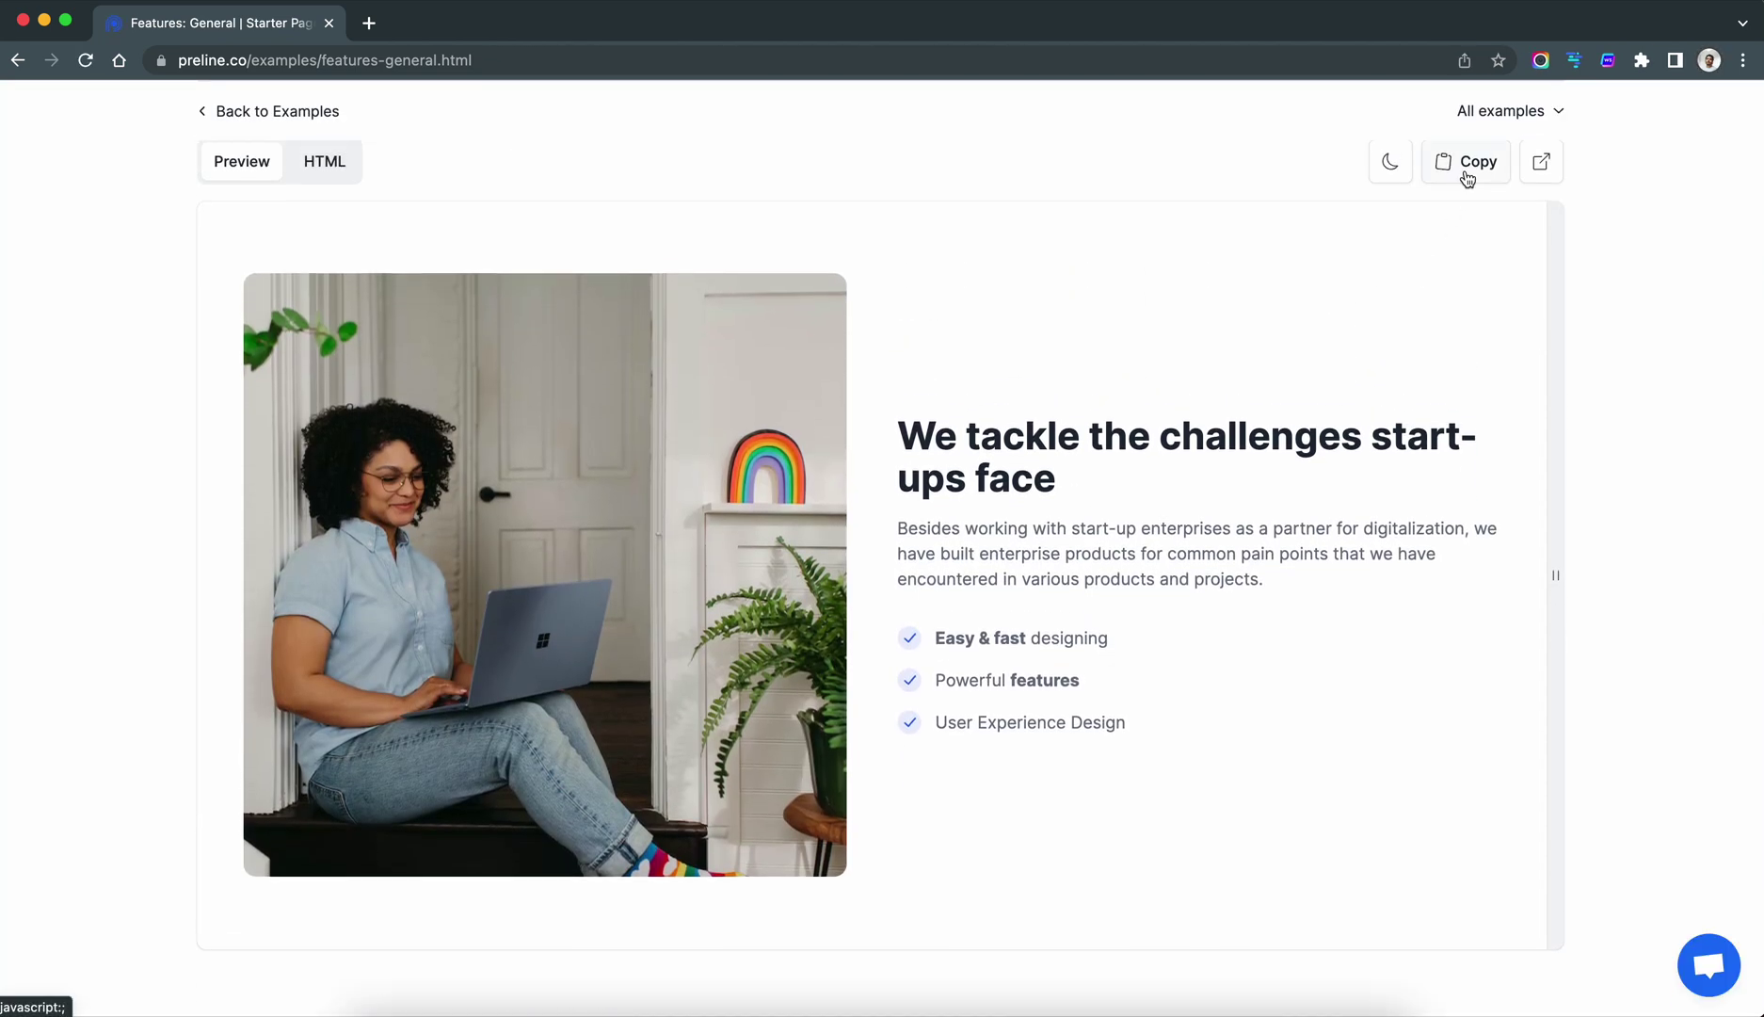
left_click(1466, 179)
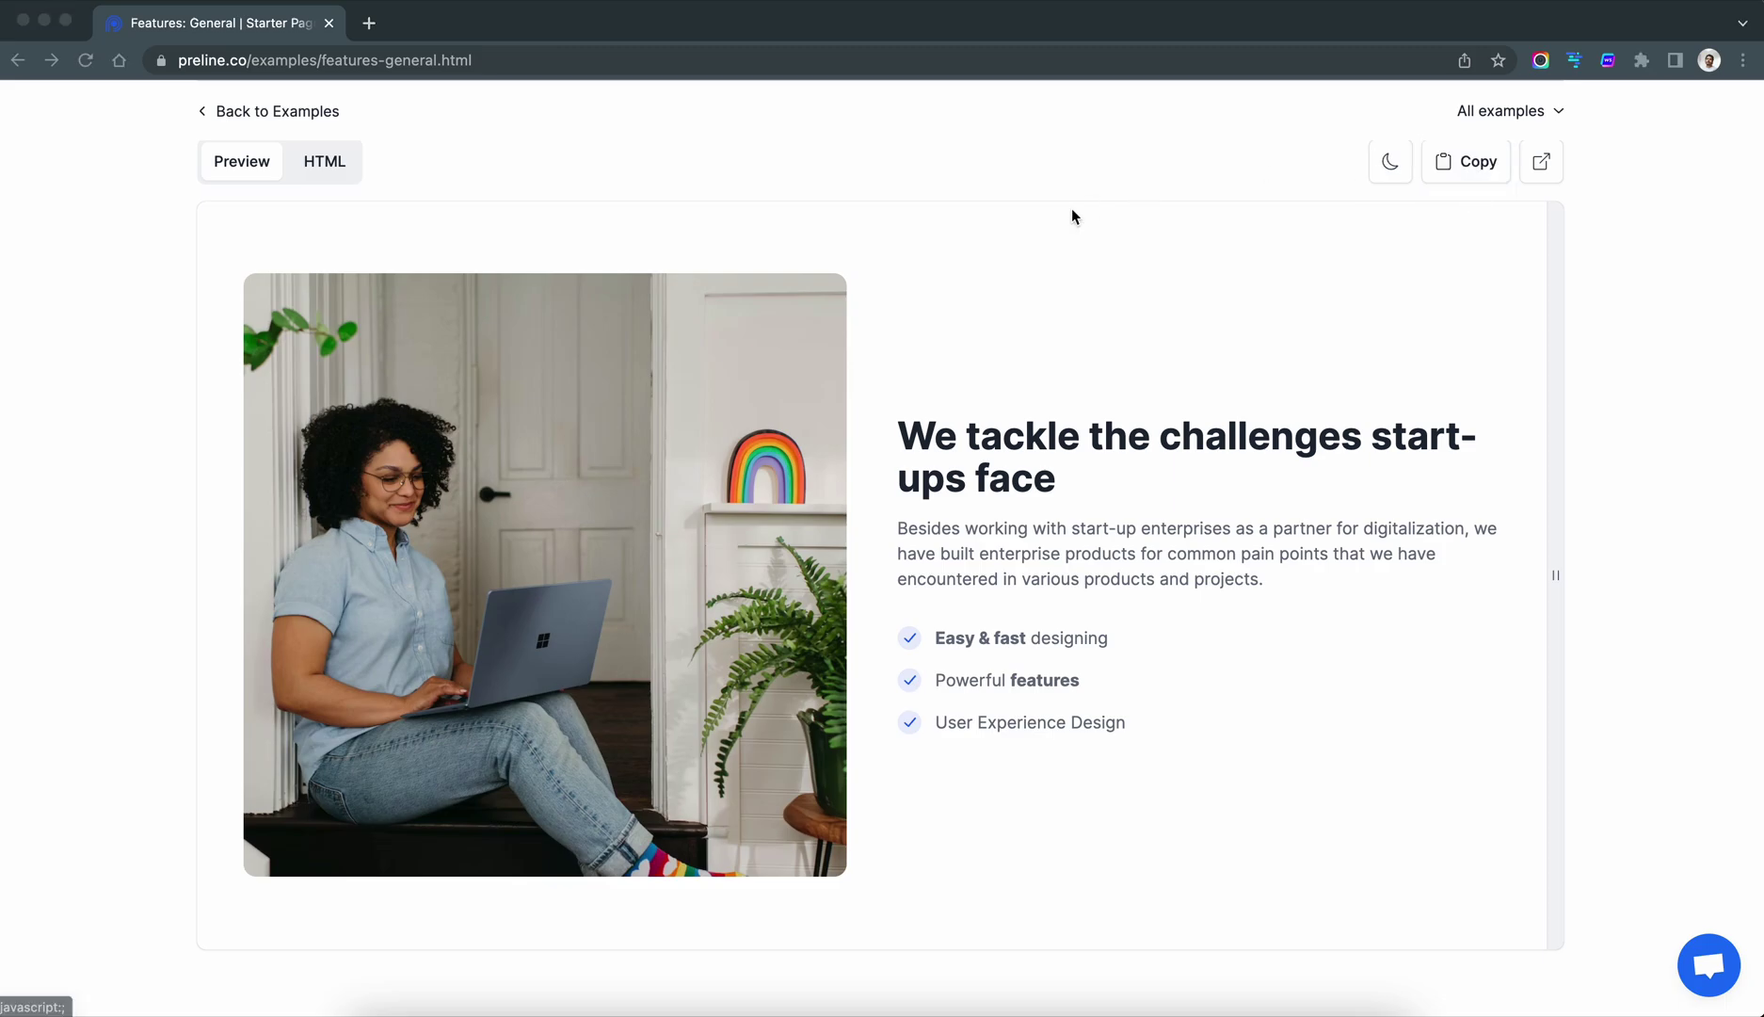
key("super+Tab")
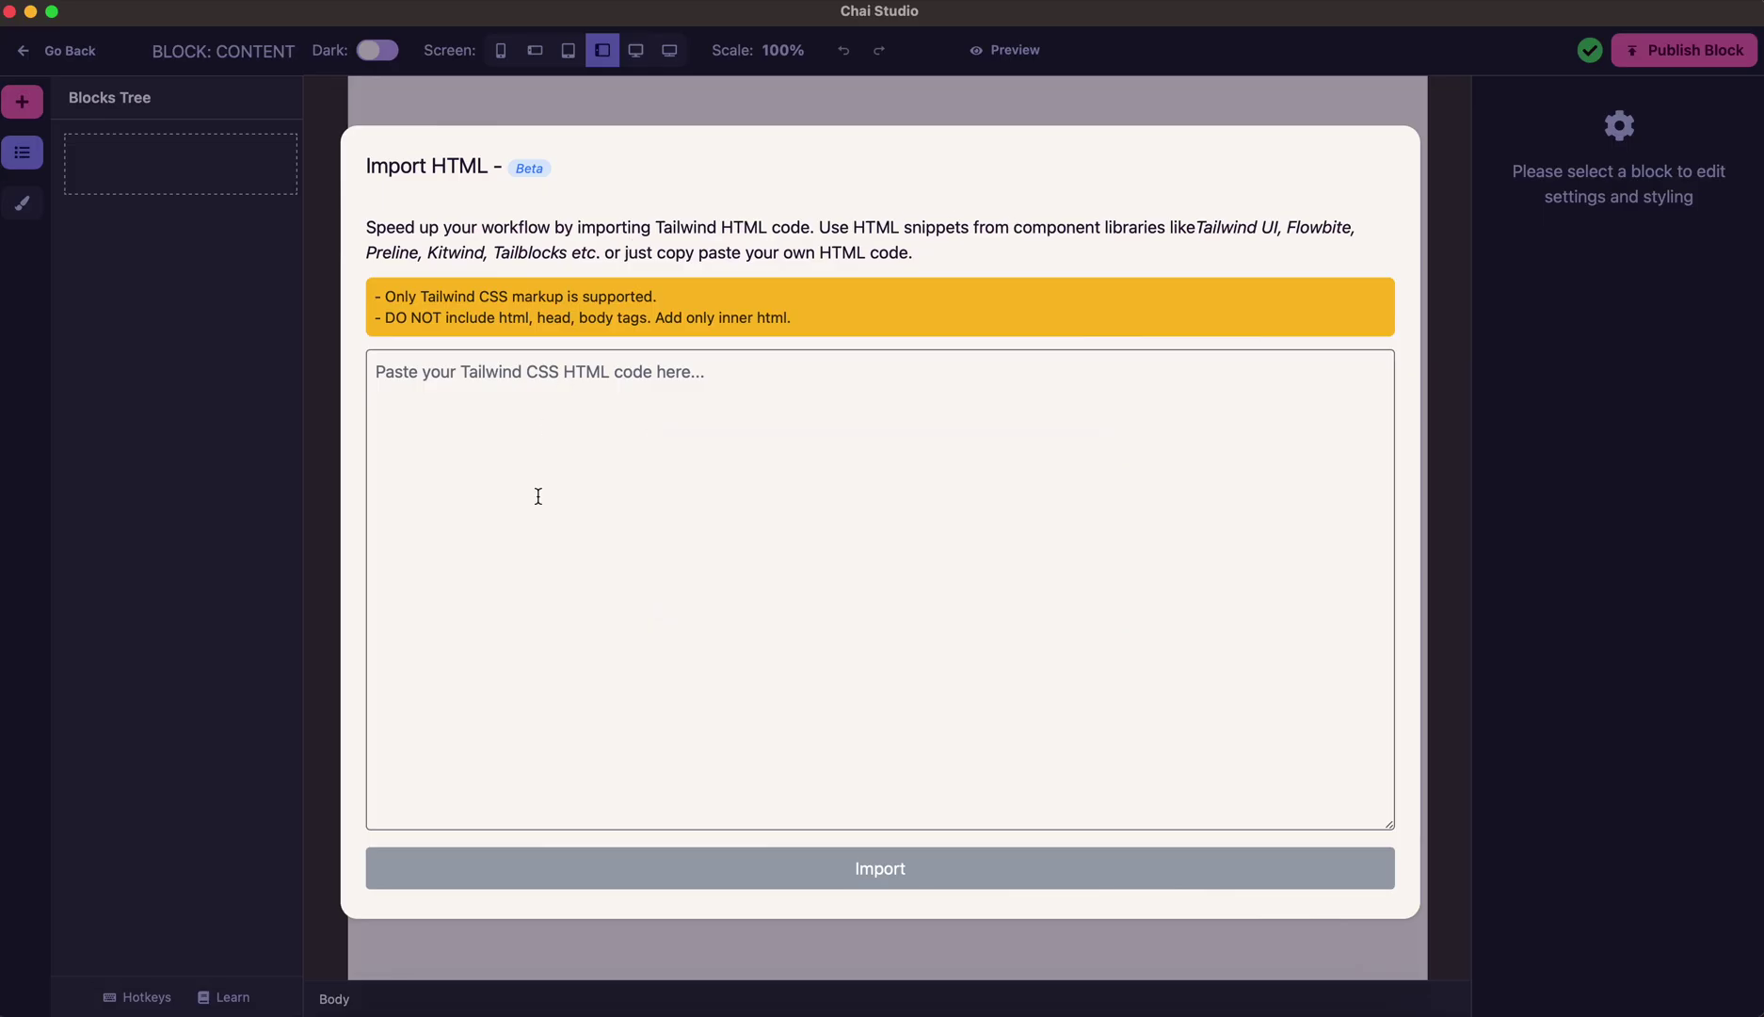
- Paste the copied Tailwind HTML and import it into the Content block
left_click(425, 430)
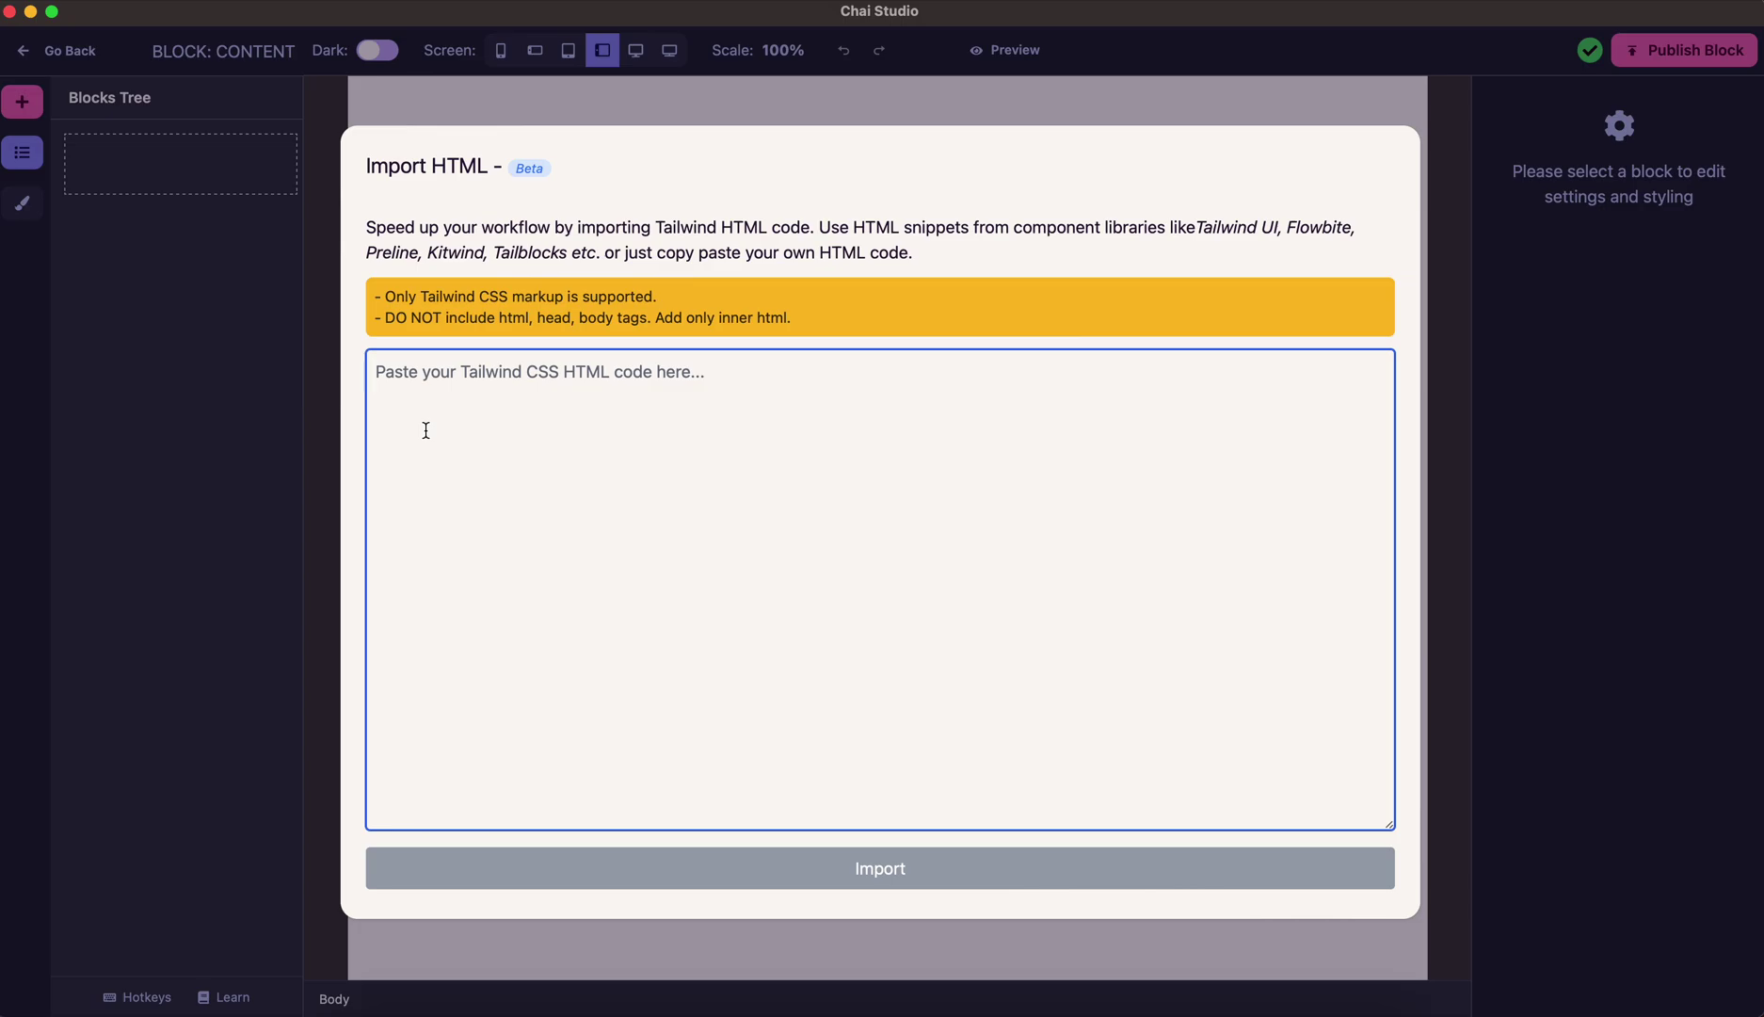
key("super+v")
left_click(825, 864)
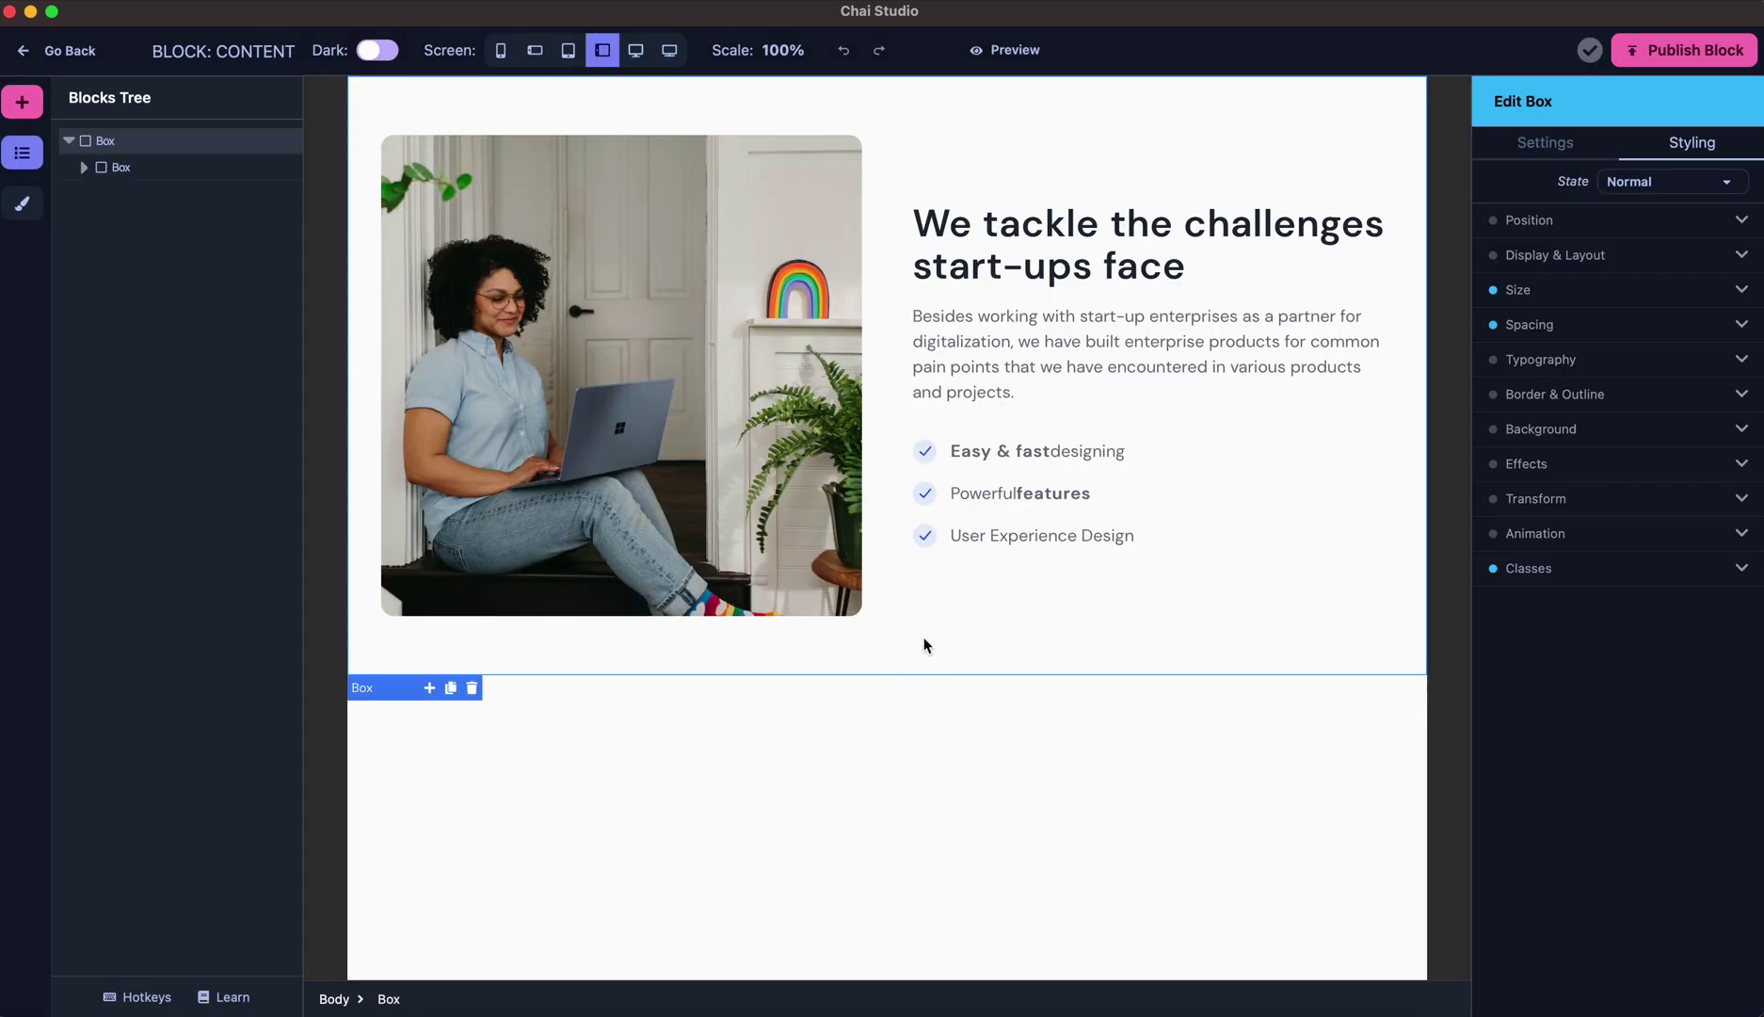
- Change the section heading to 'This is my custom UI Library block'
left_click(1089, 265)
triple_click(1089, 265)
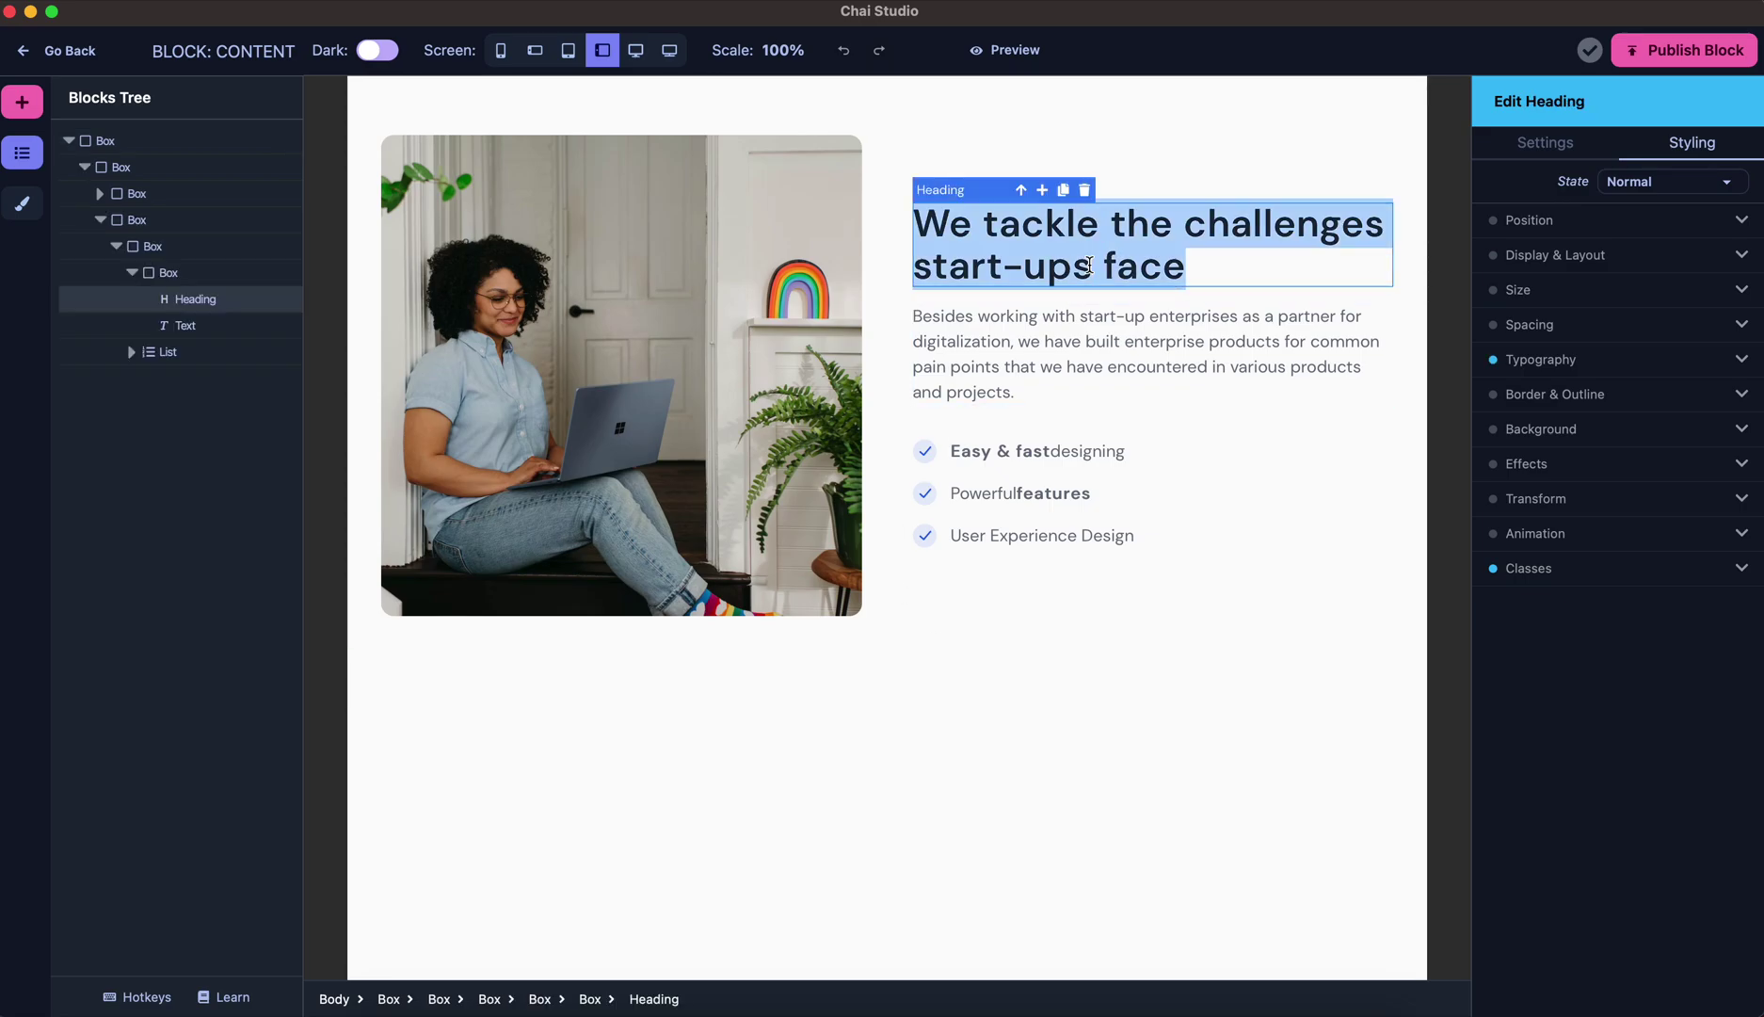
type("Thi s")
key("BackSpace")
key("BackSpace")
type("s is my ")
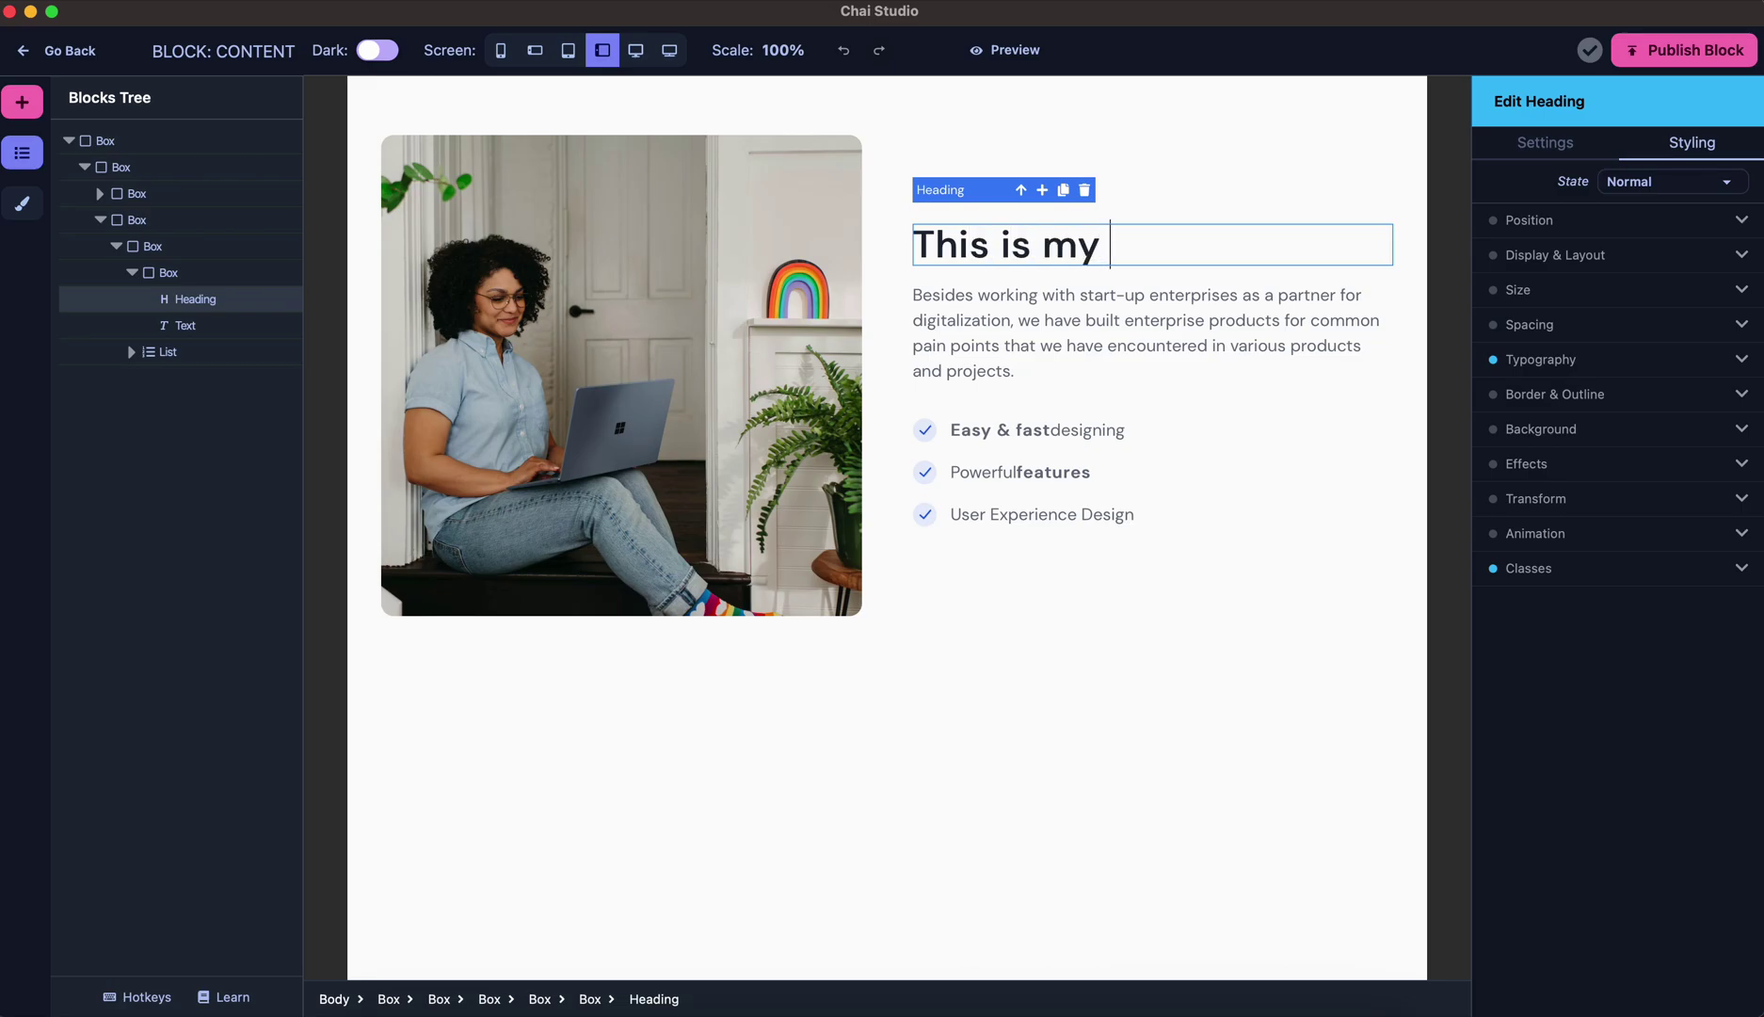
type("custom block")
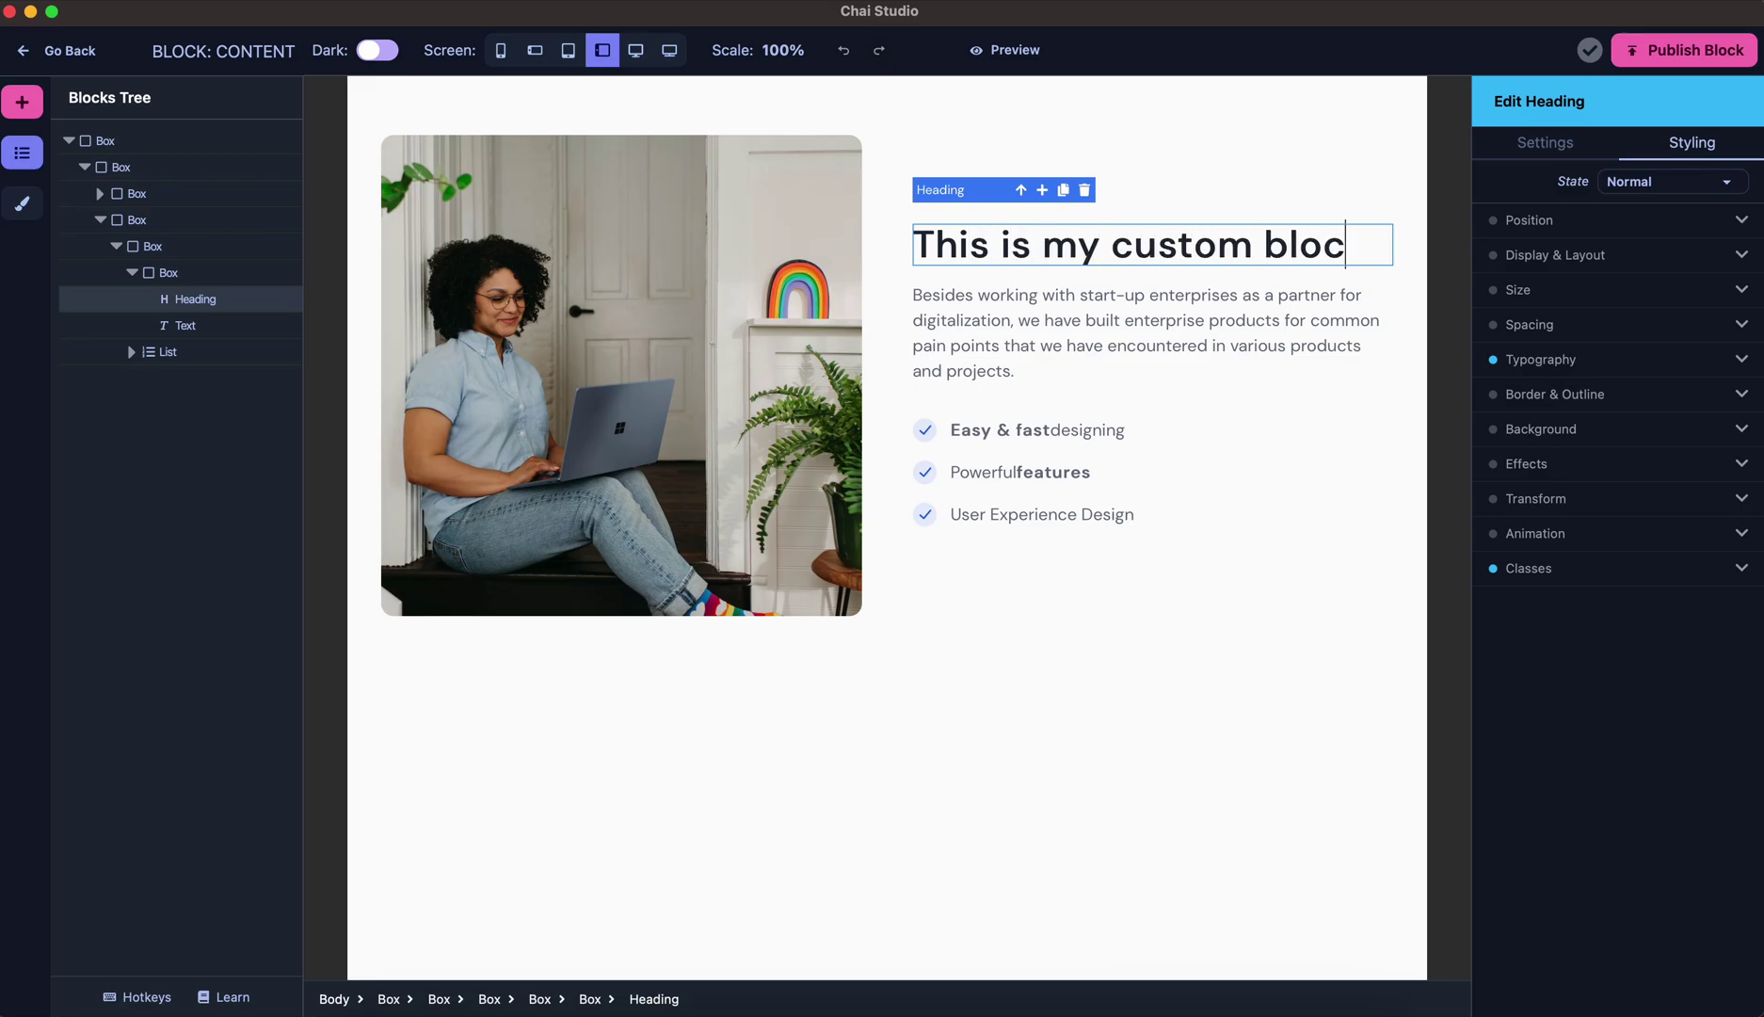
key("BackSpace")
key("BackSpace")
key("BackSpace")
key("BackSpace")
key("BackSpace")
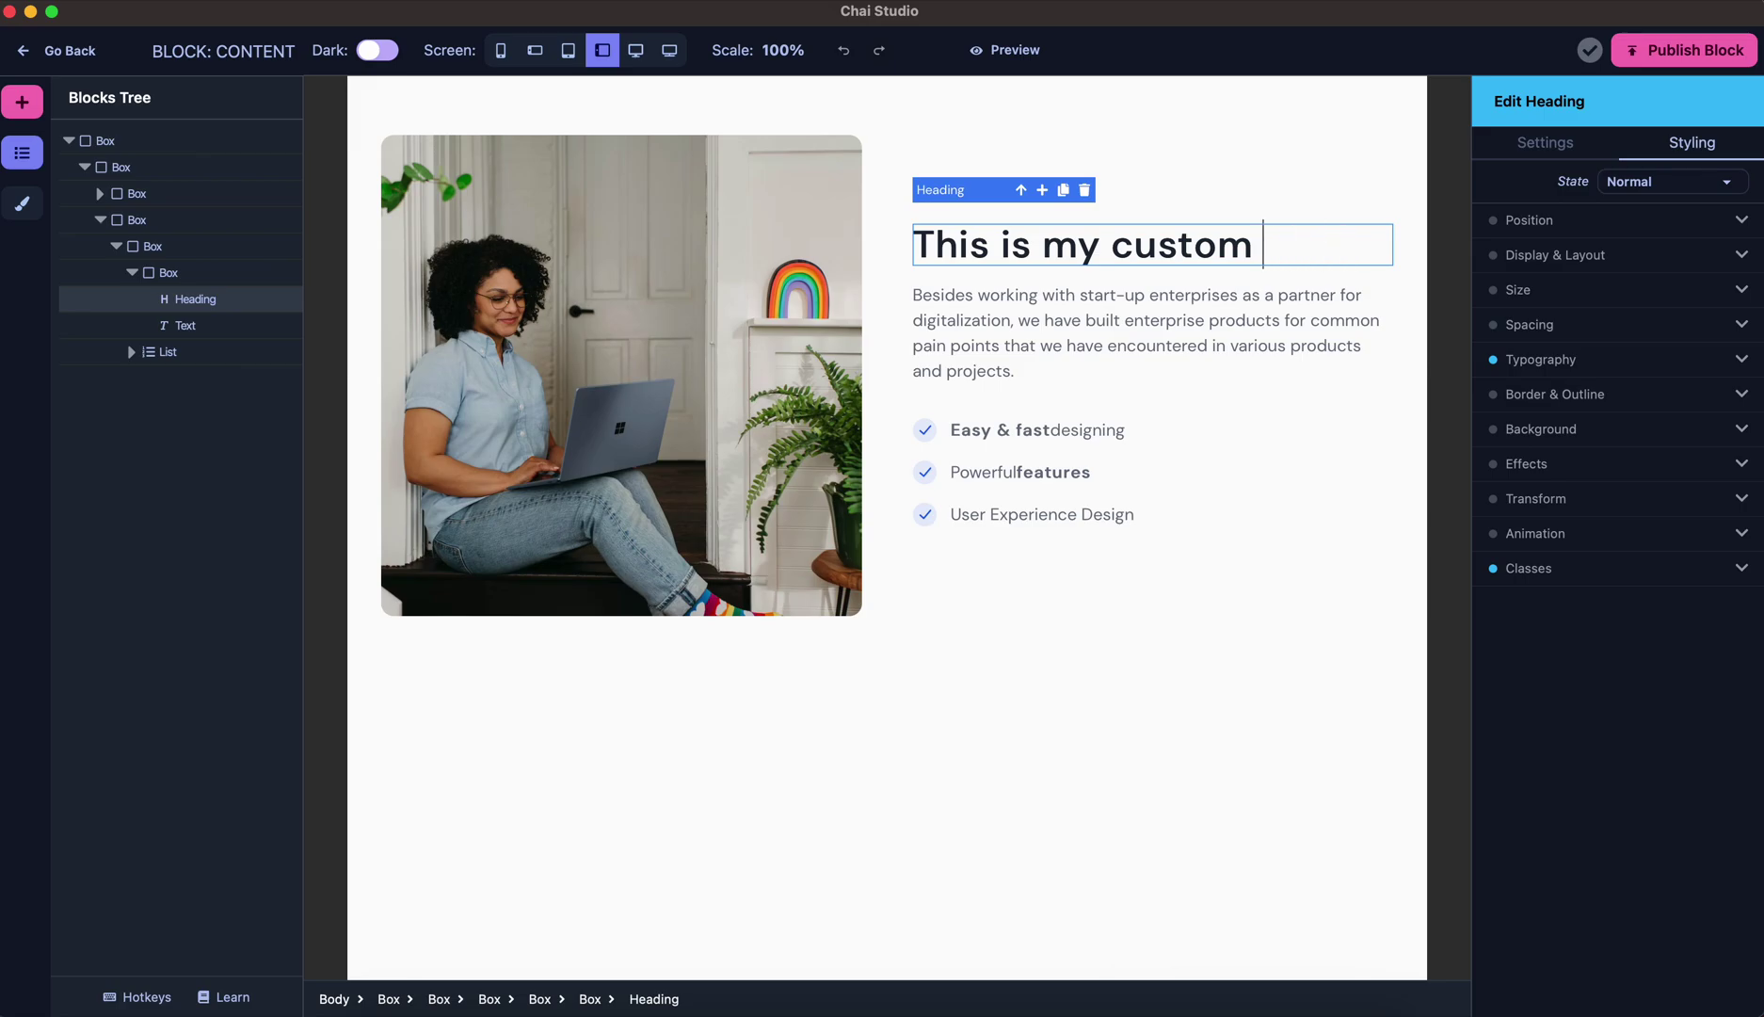
type("UI Library block")
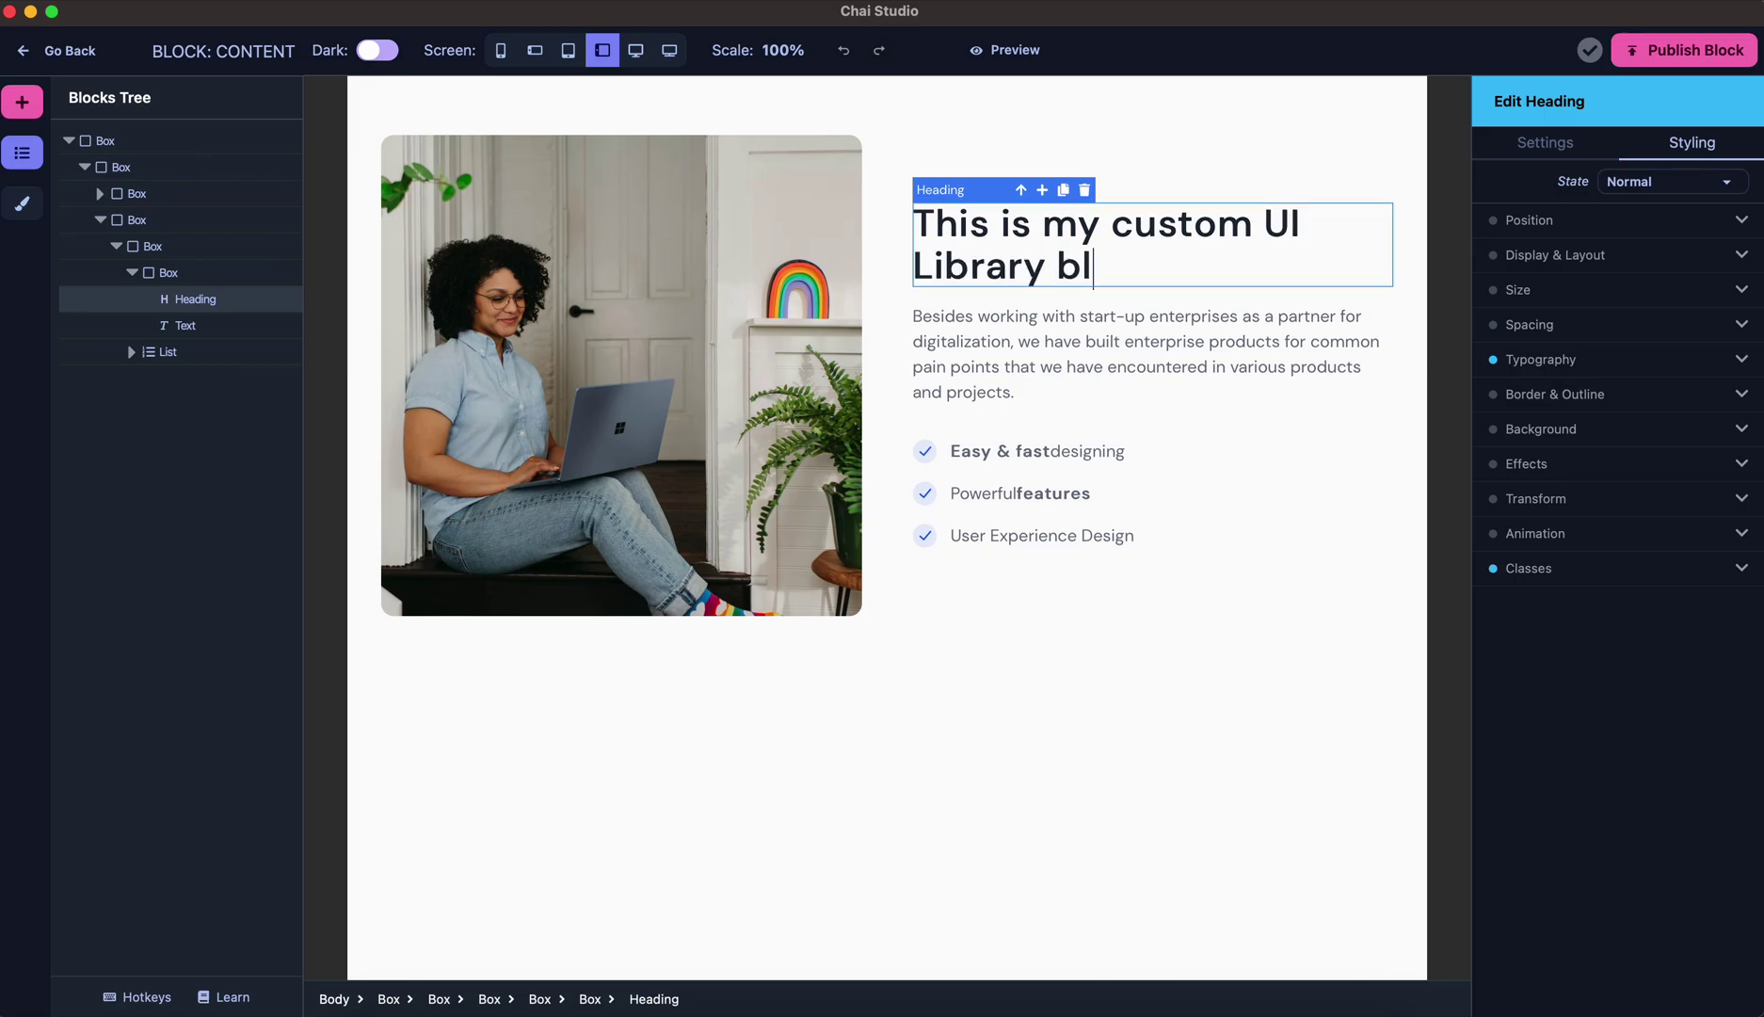
left_click(1054, 701)
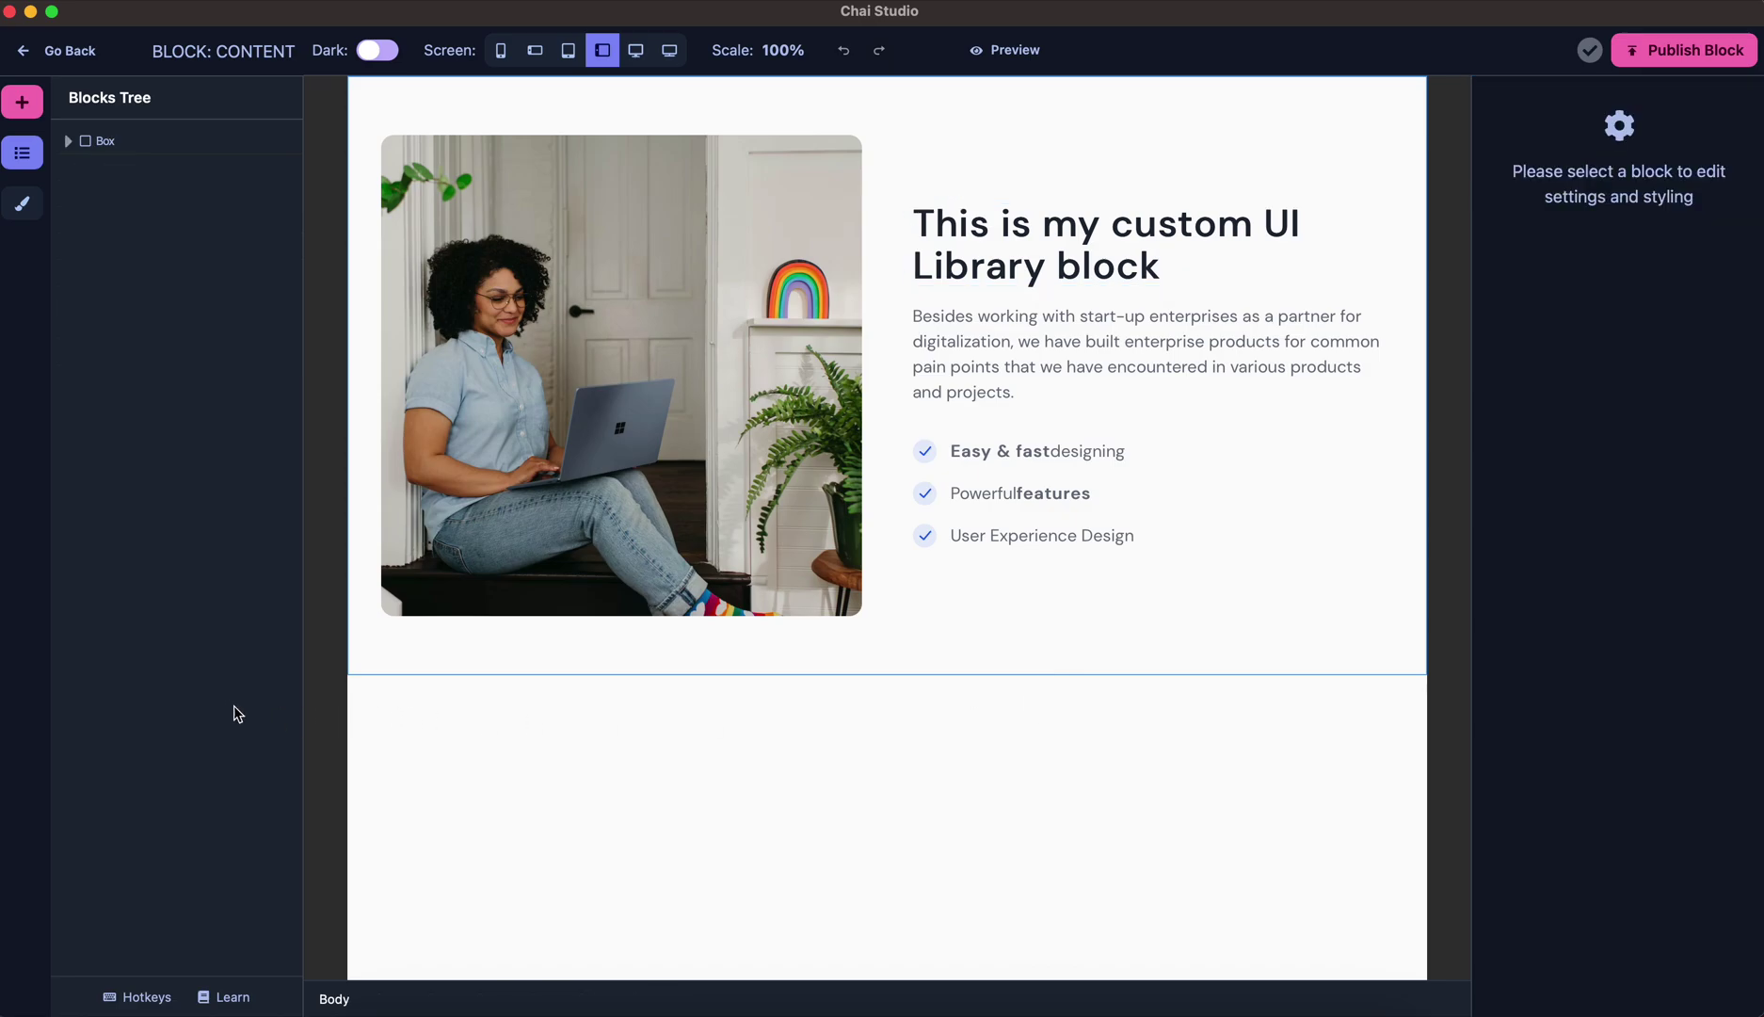
- Save the block and capture a screenshot of its features section design
left_click(1589, 50)
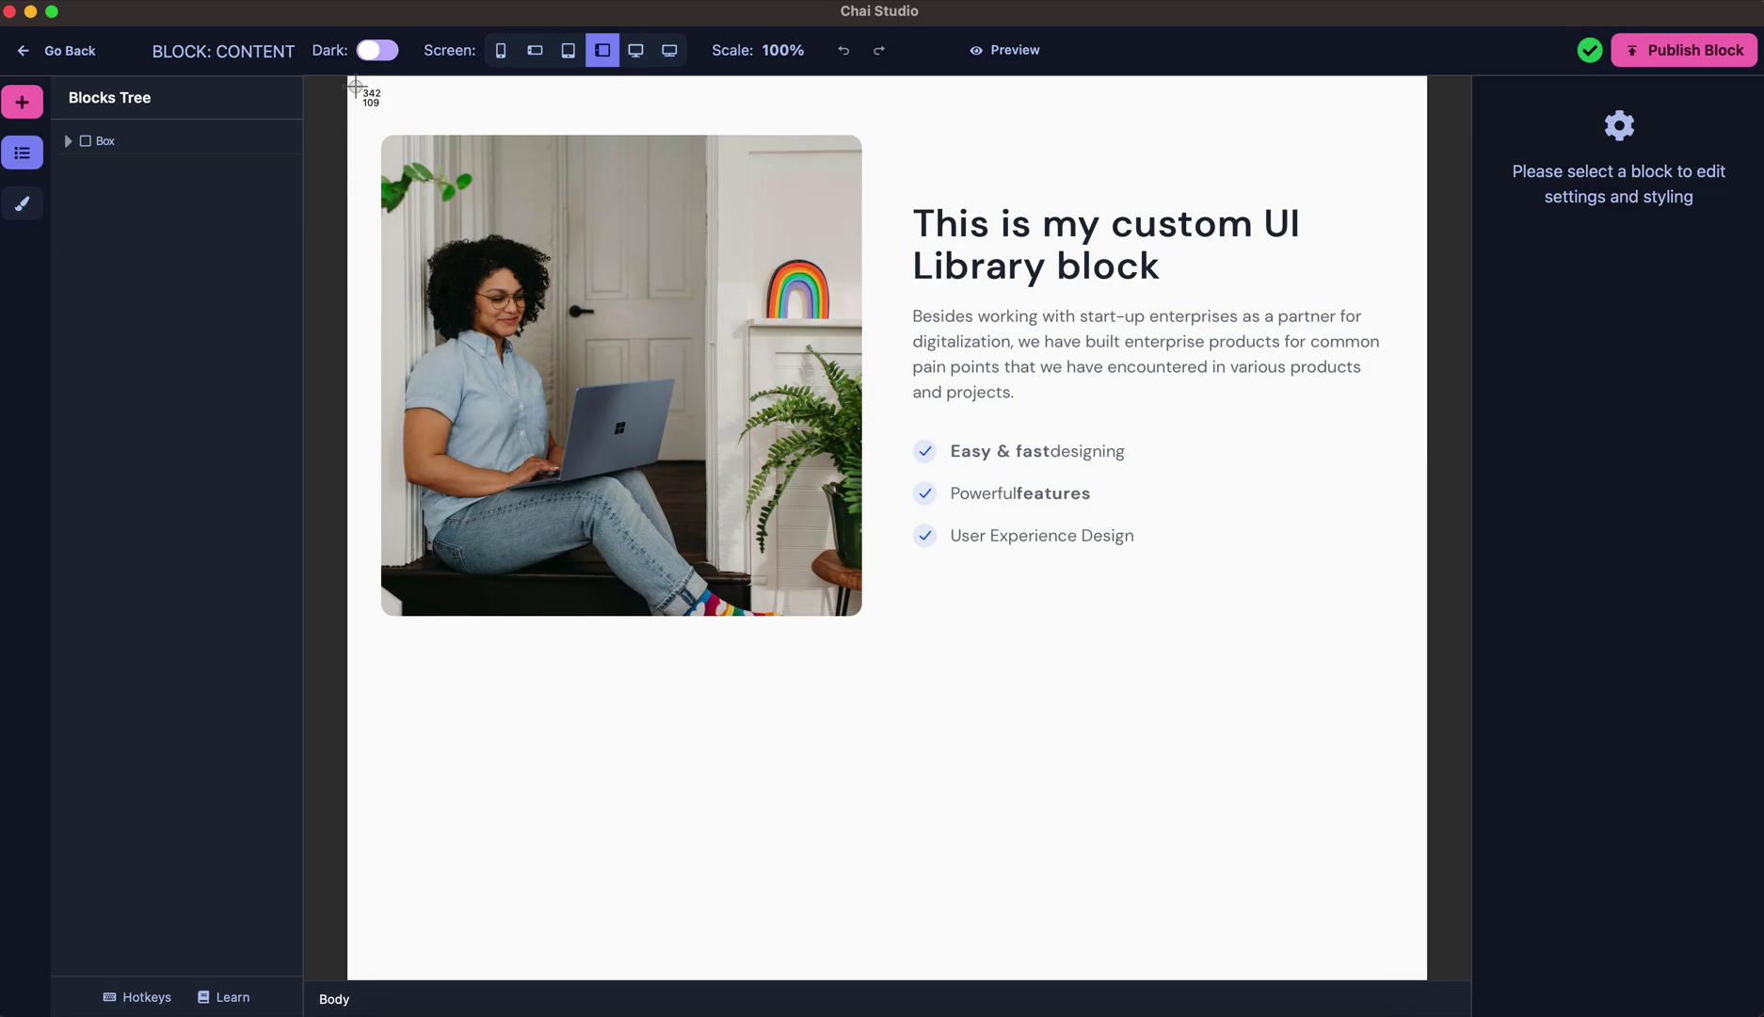
mouse_move(352, 79)
left_mouse_down()
mouse_move(367, 180)
mouse_move(638, 701)
mouse_move(1430, 708)
mouse_move(1414, 709)
mouse_move(1420, 678)
left_mouse_up()
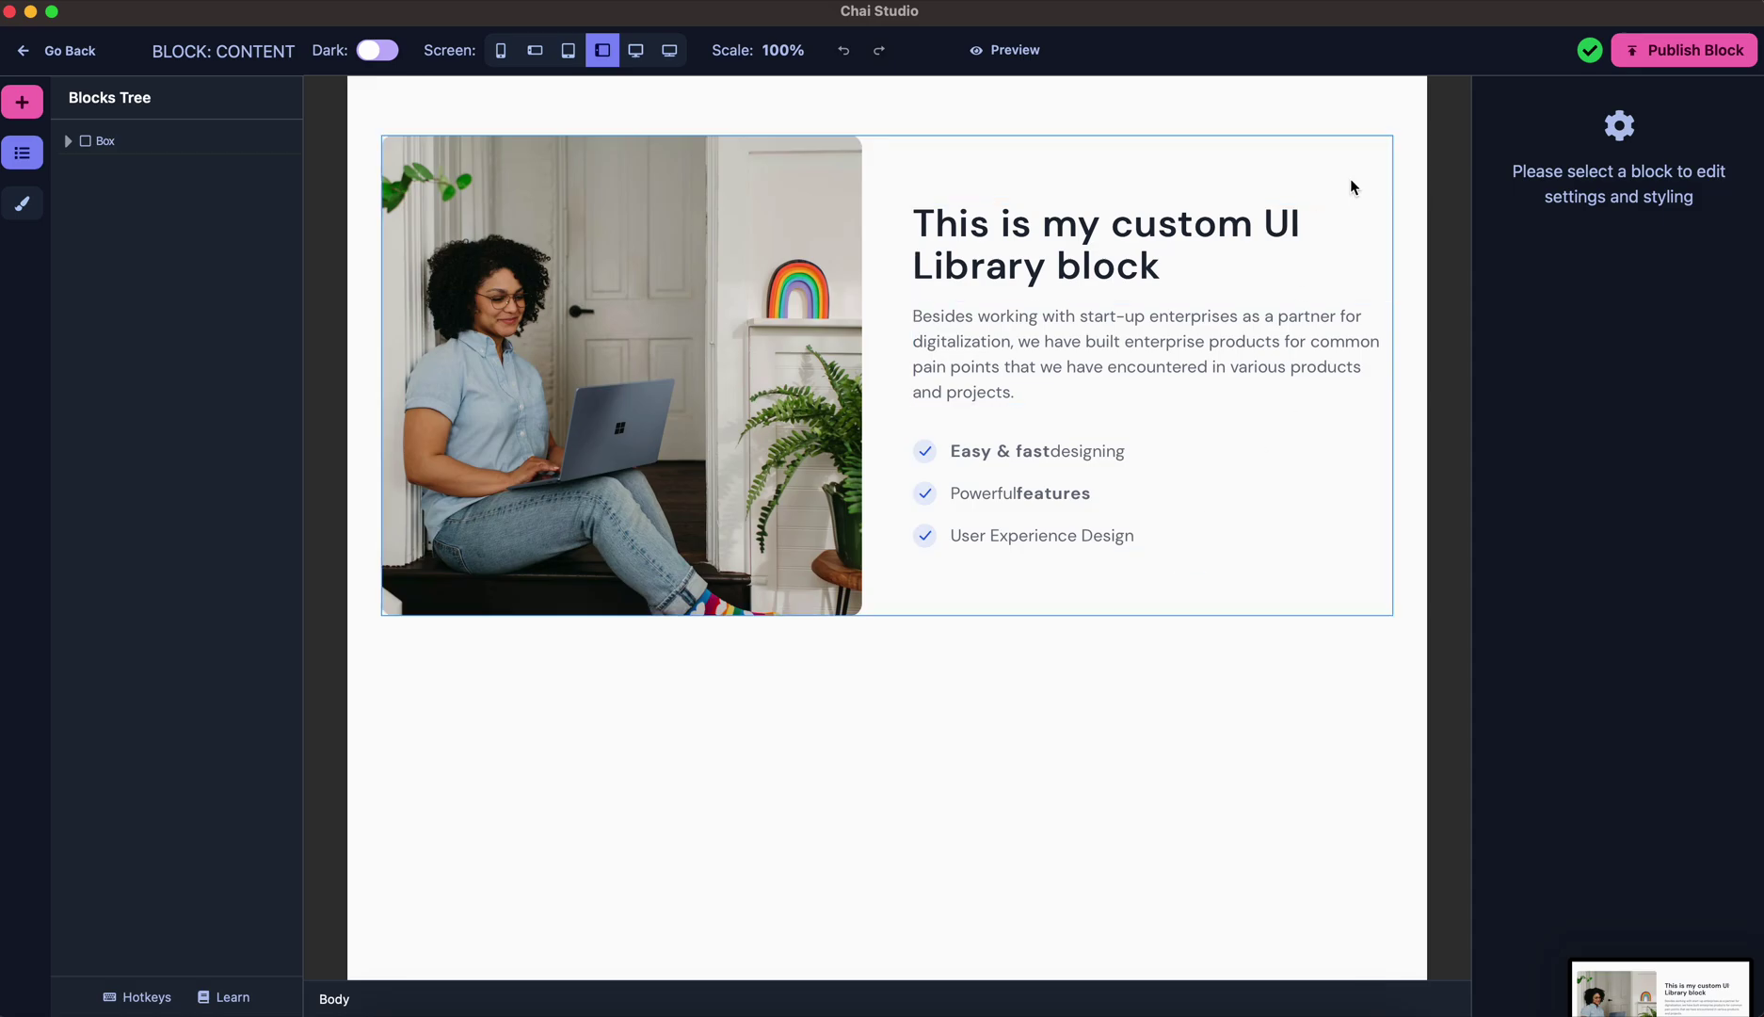
- Publish the Content block using the newest 5.14.58 PM screenshot as its thumbnail
left_click(1682, 47)
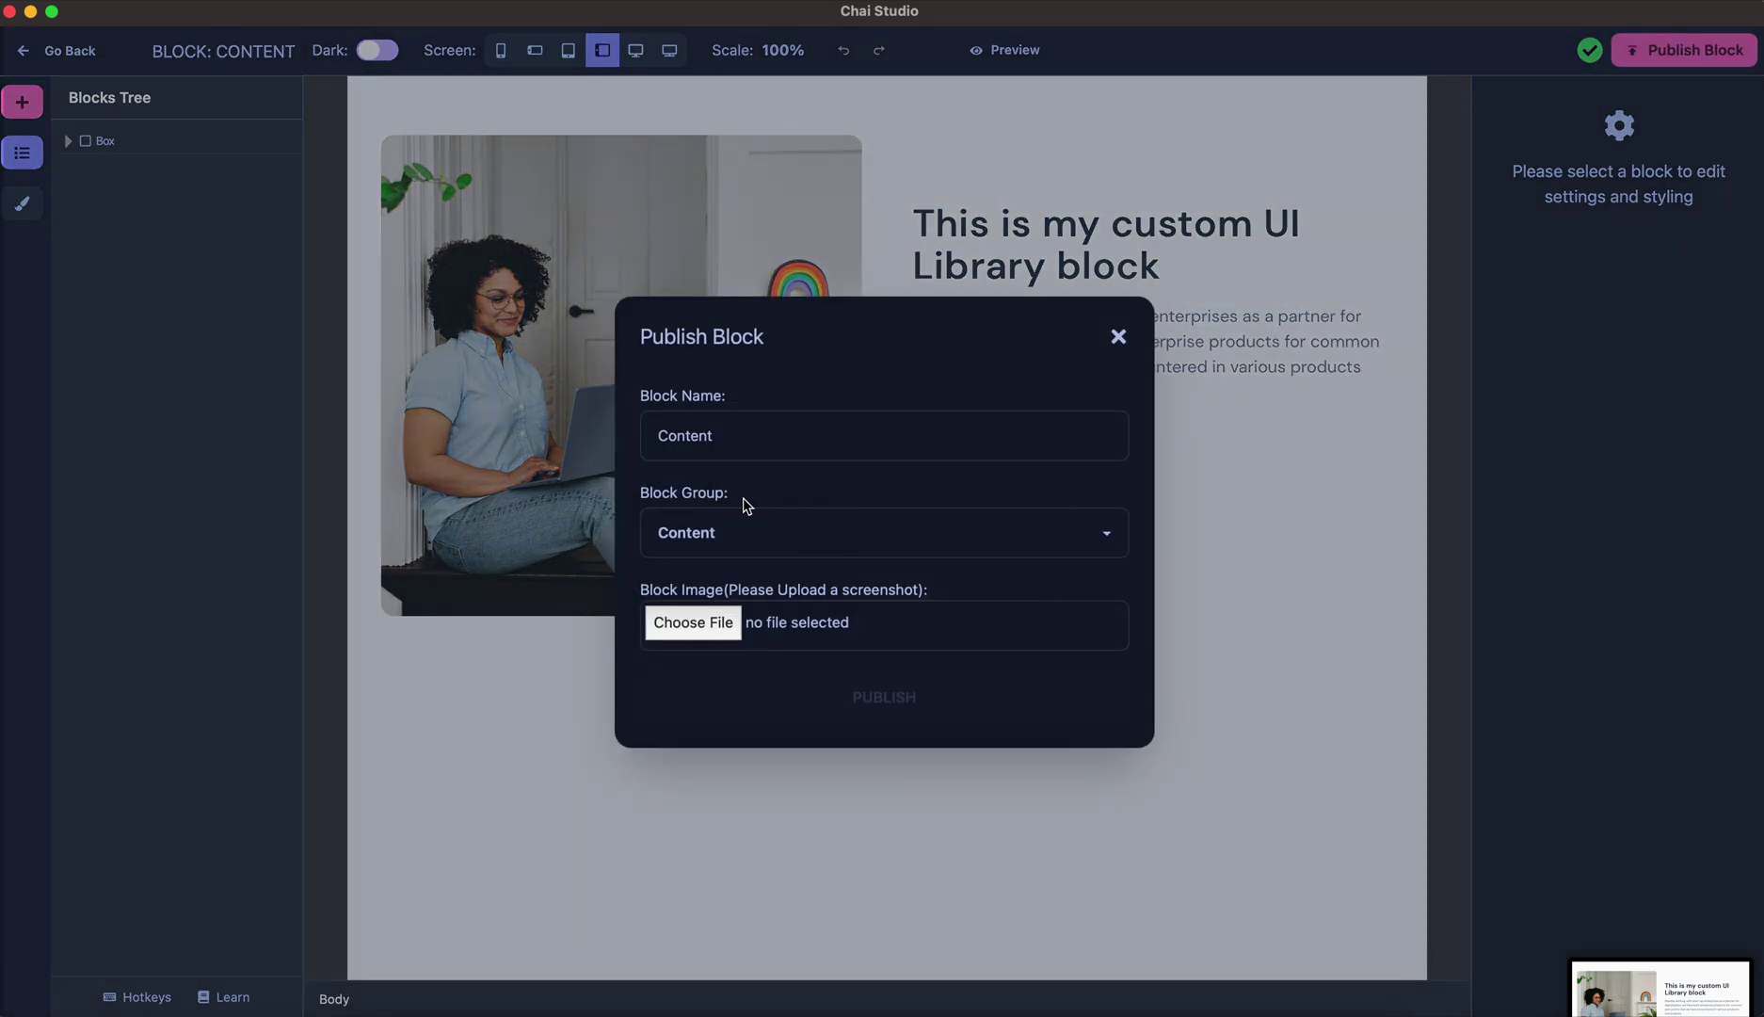
left_click(691, 621)
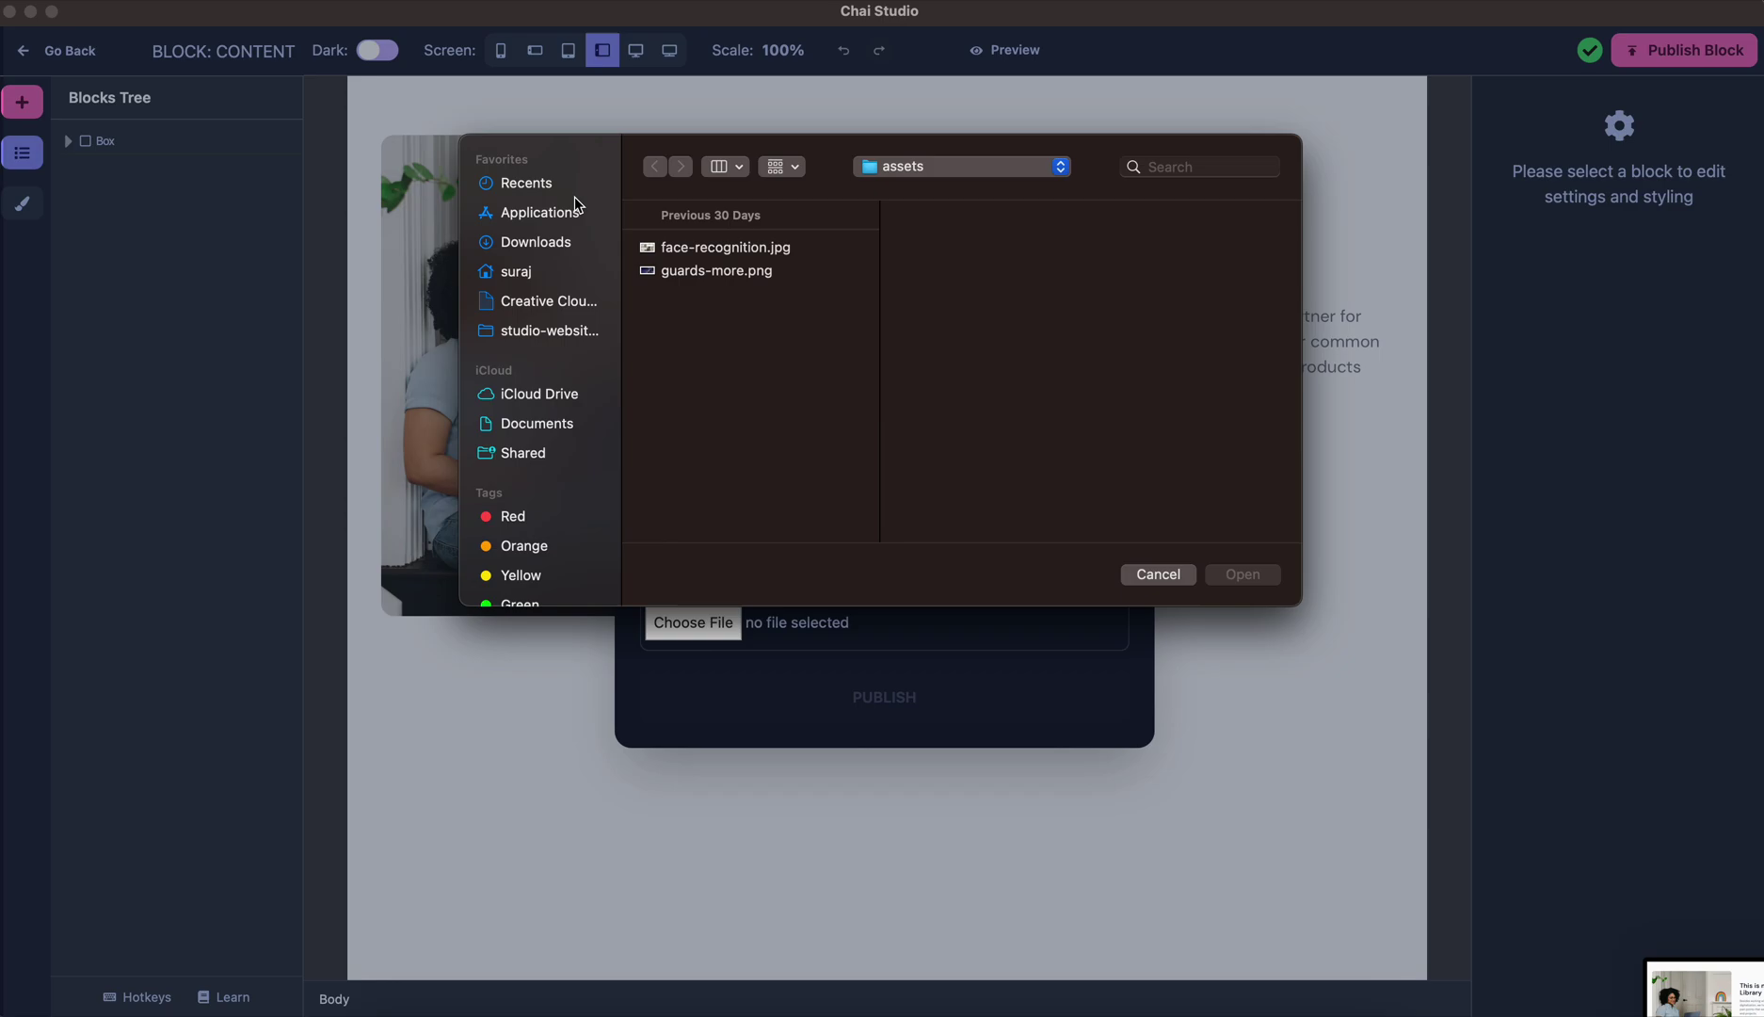
left_click(700, 367)
left_click(697, 391)
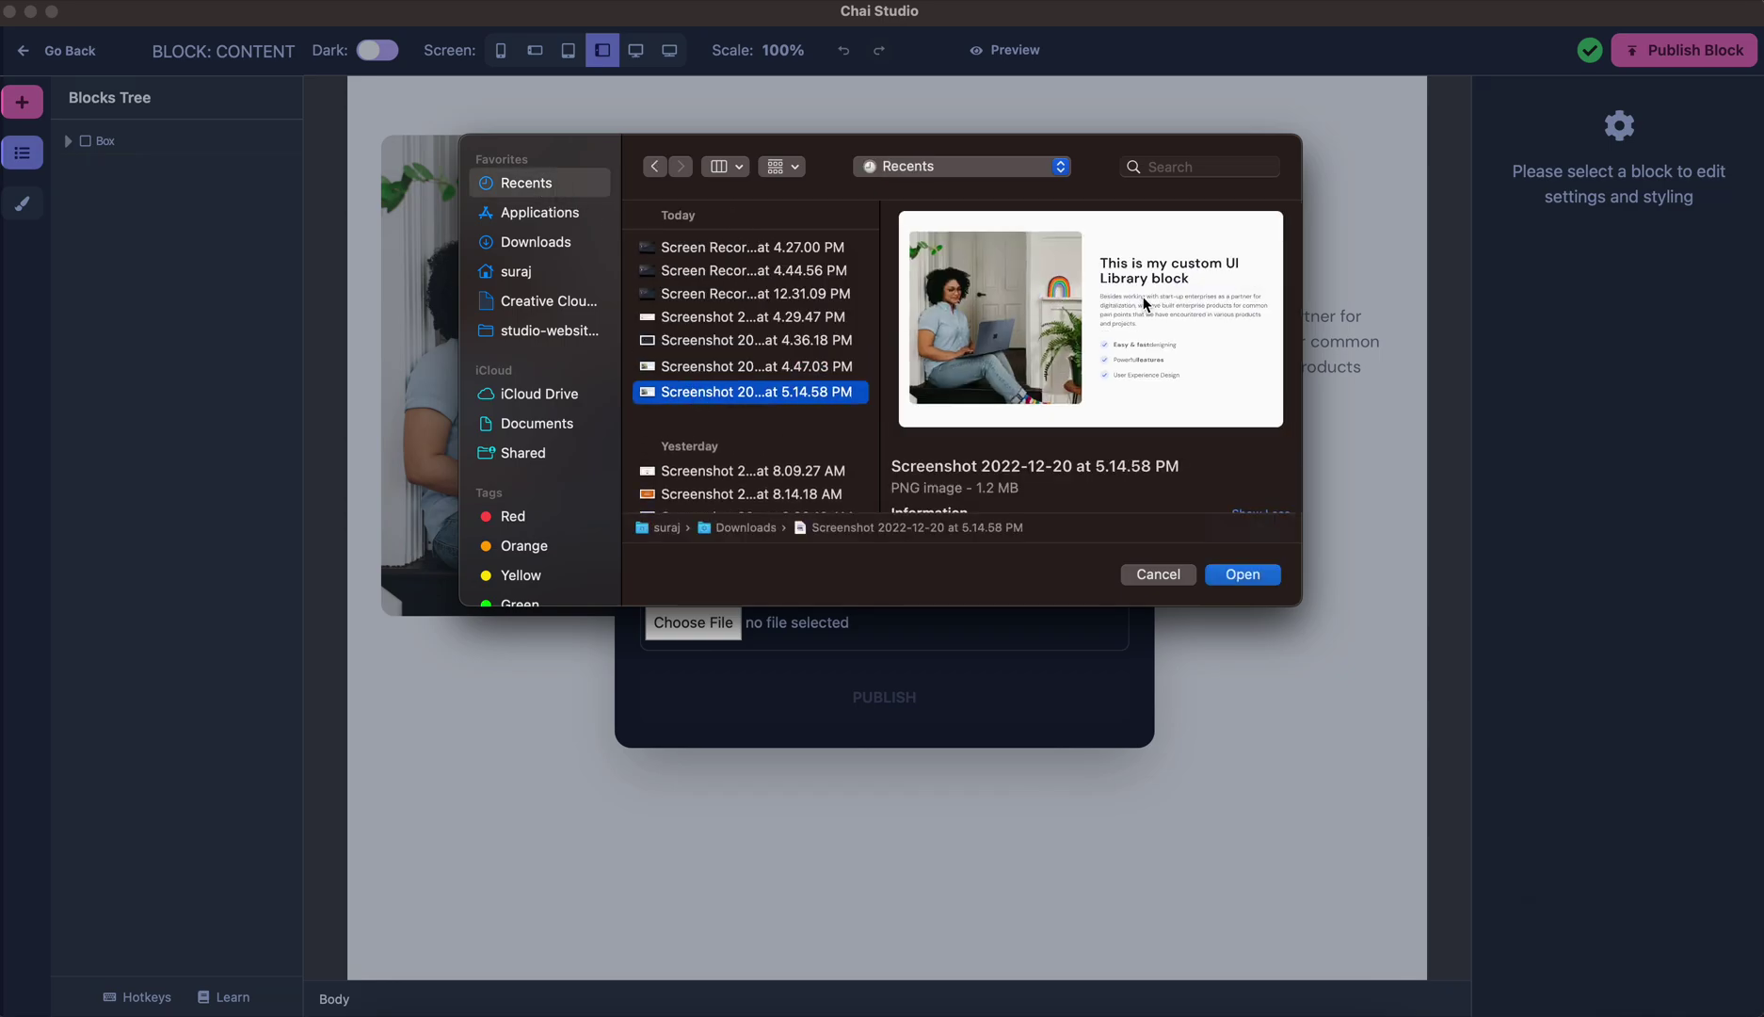
left_click(1245, 574)
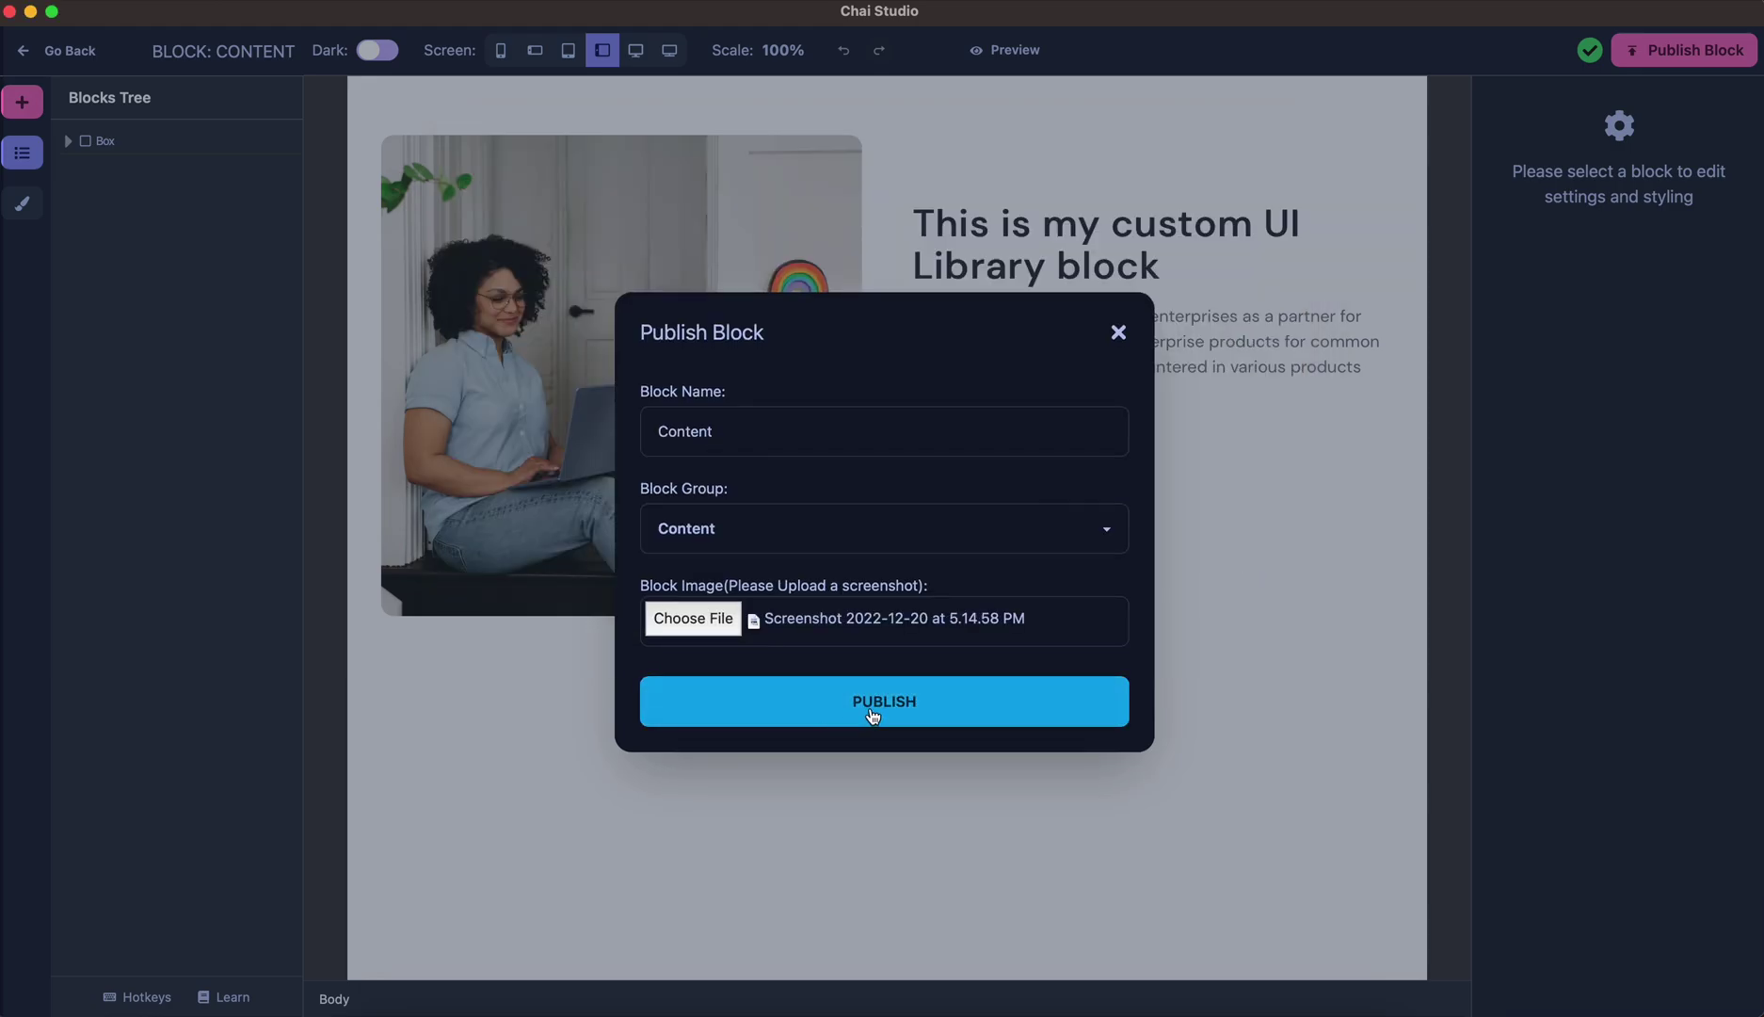
left_click(870, 712)
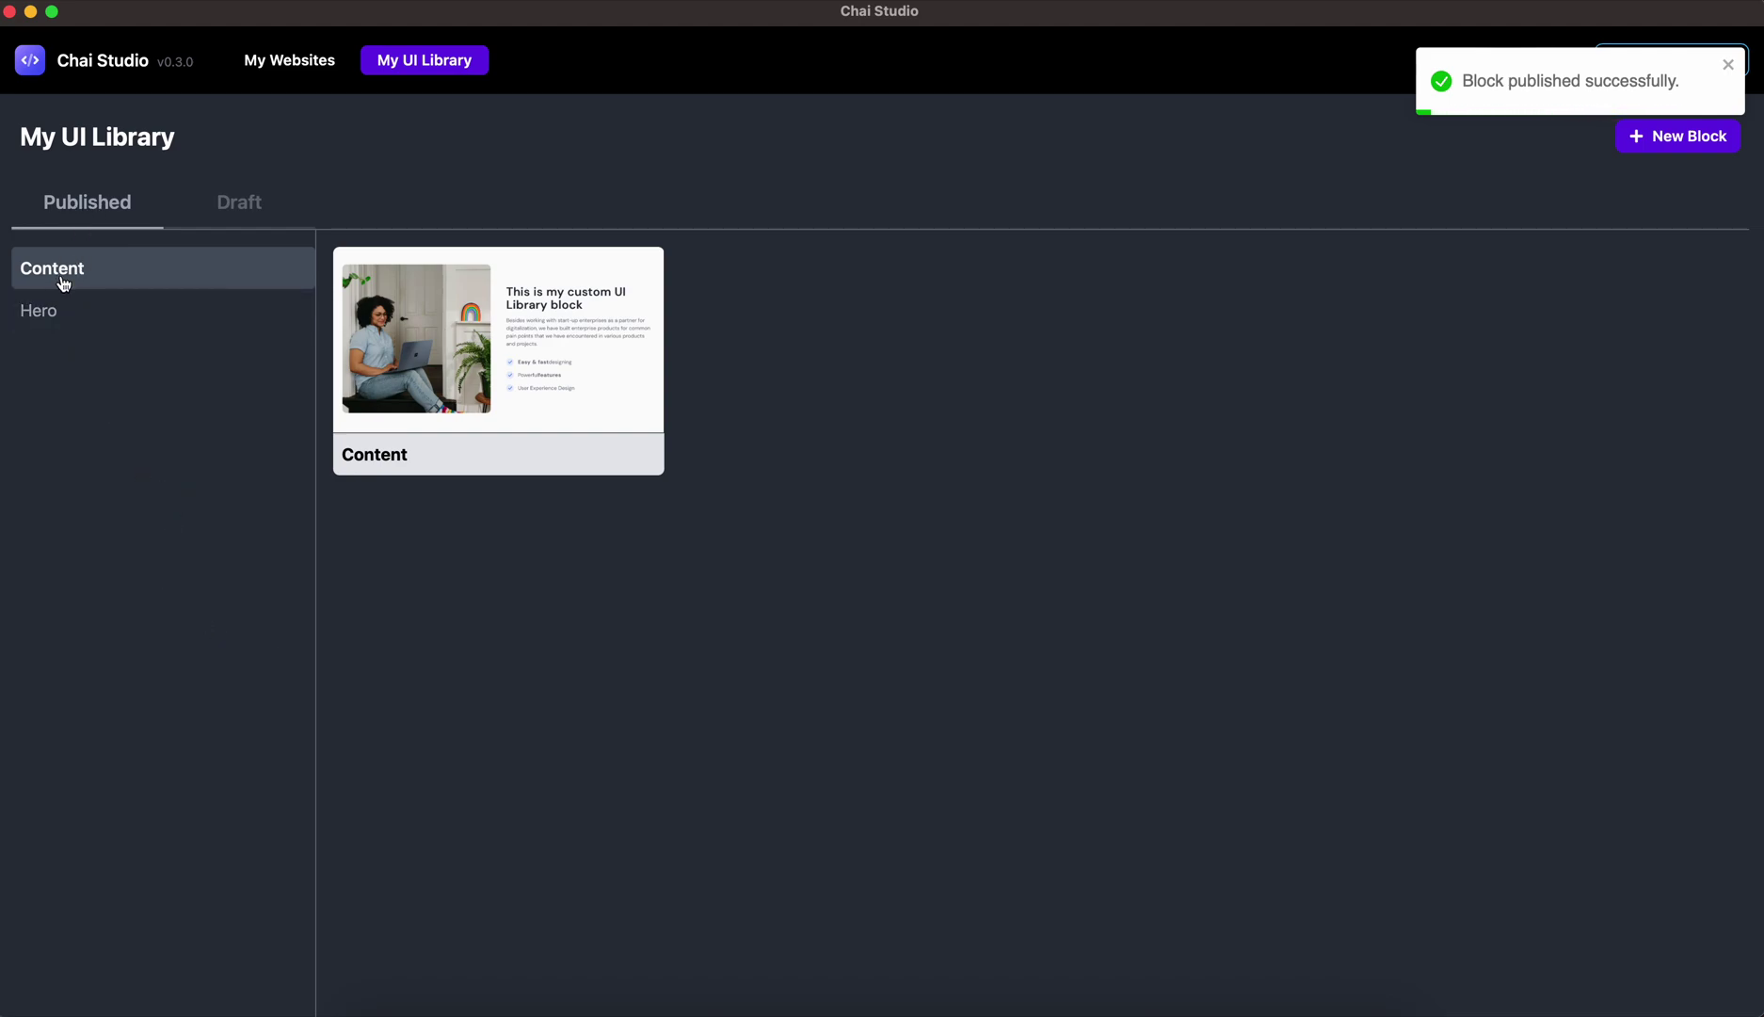
mouse_move(465, 327)
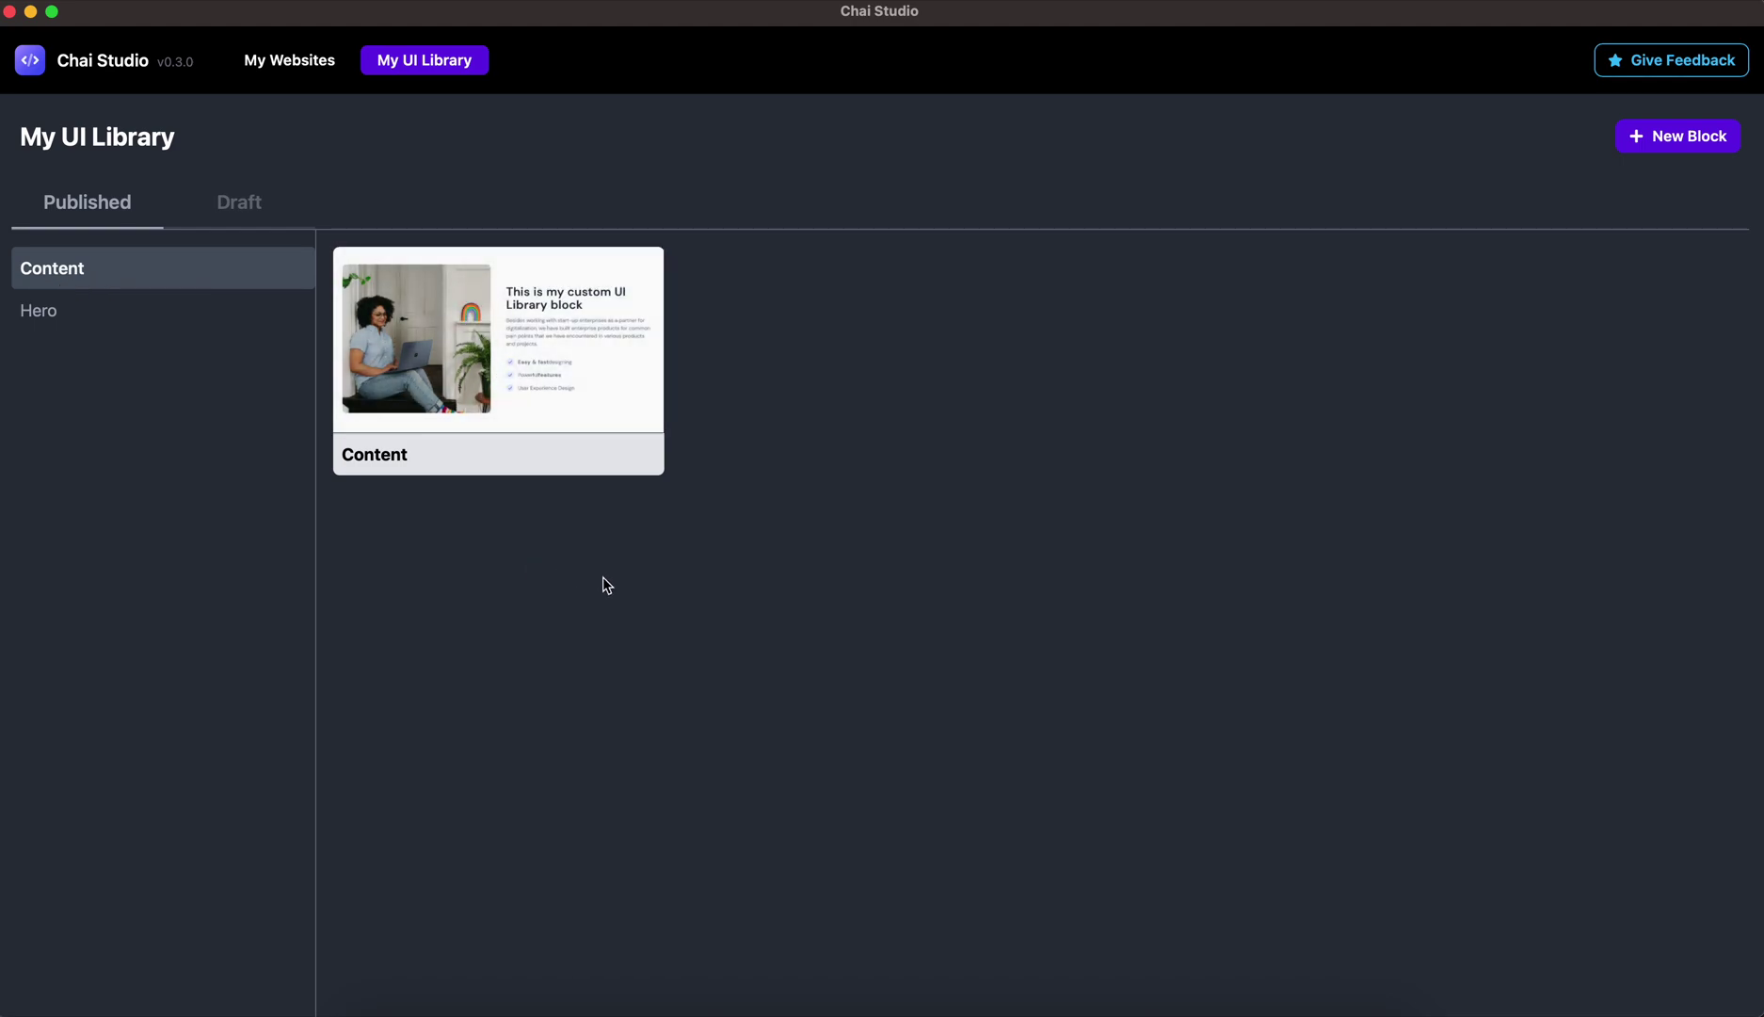
left_click(250, 217)
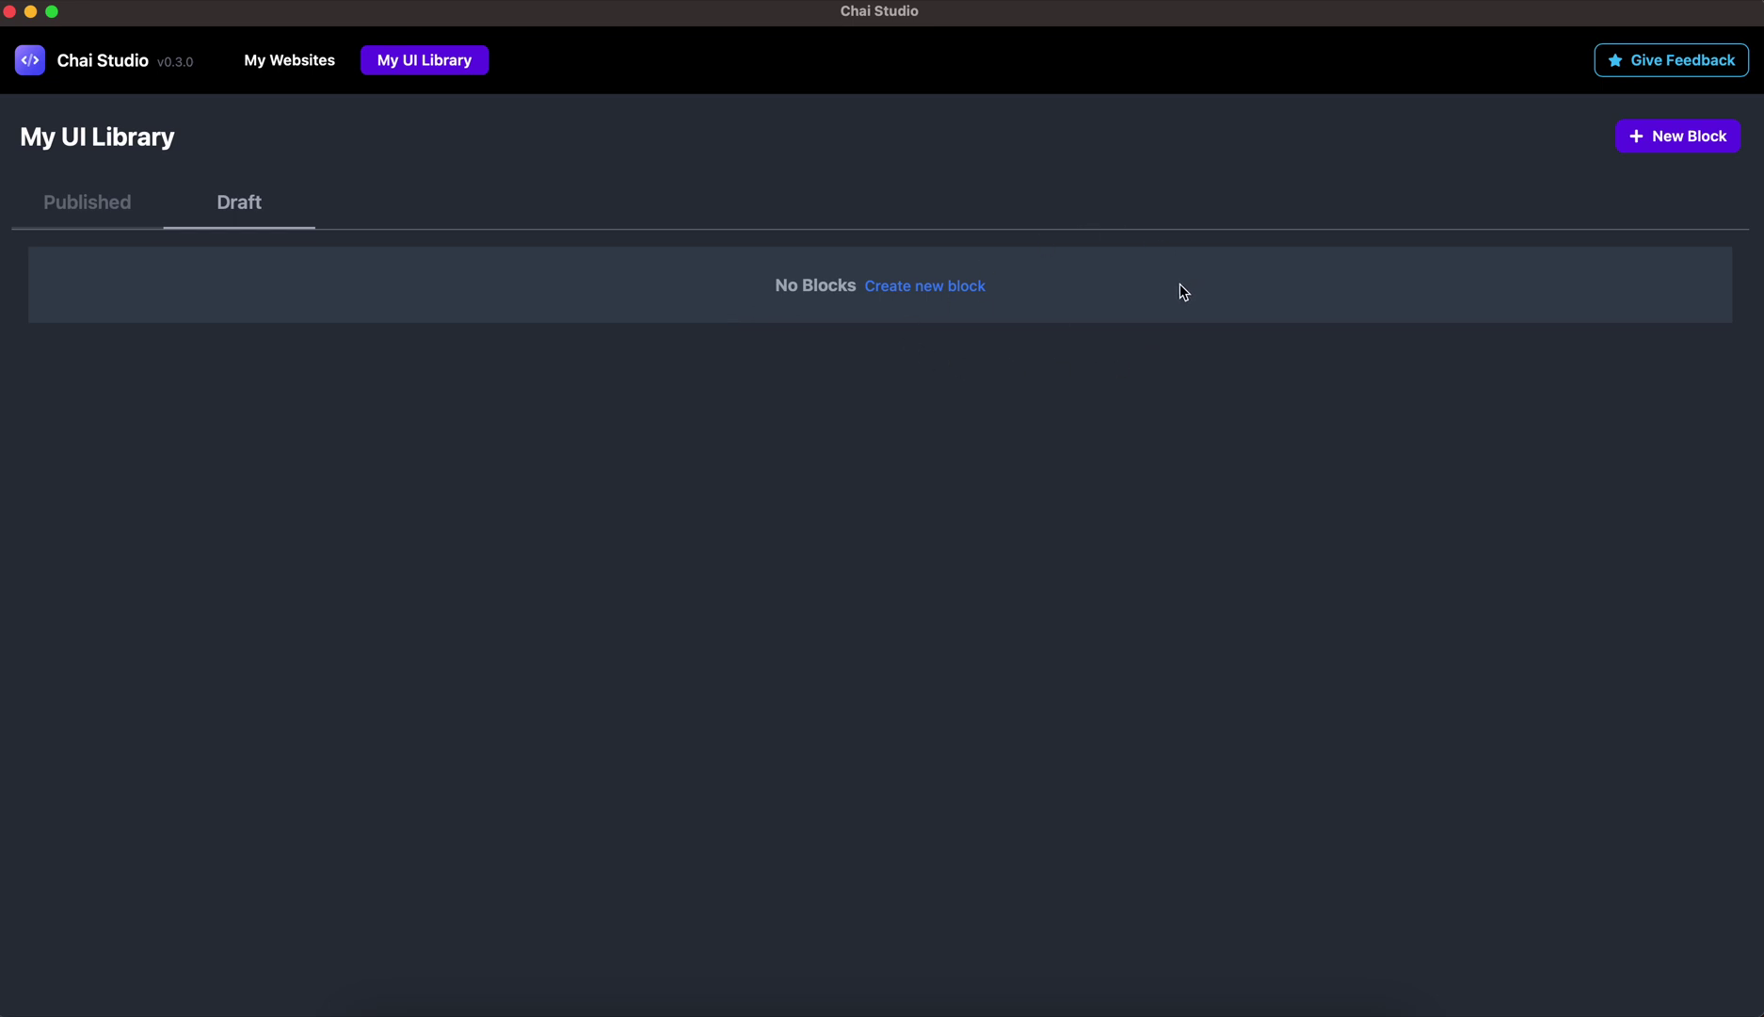
left_click(121, 219)
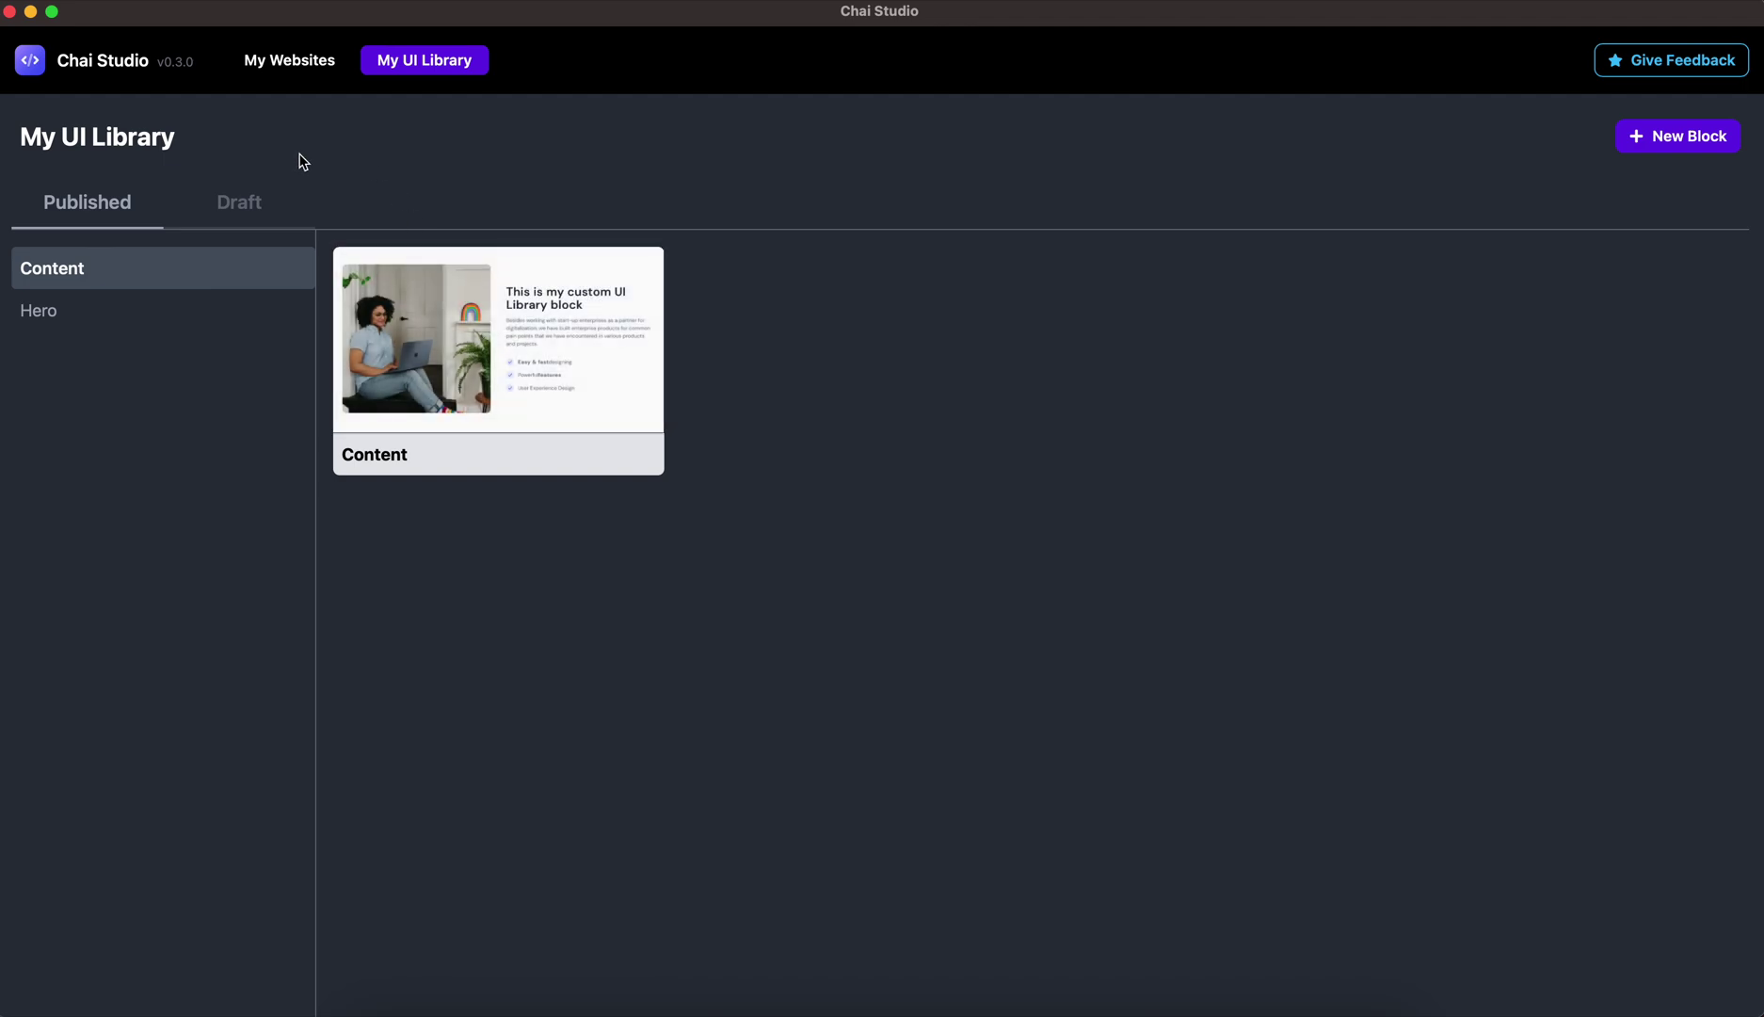
- Open the Ui Lib website's Home page and list blocks from the Chai UI library
left_click(280, 60)
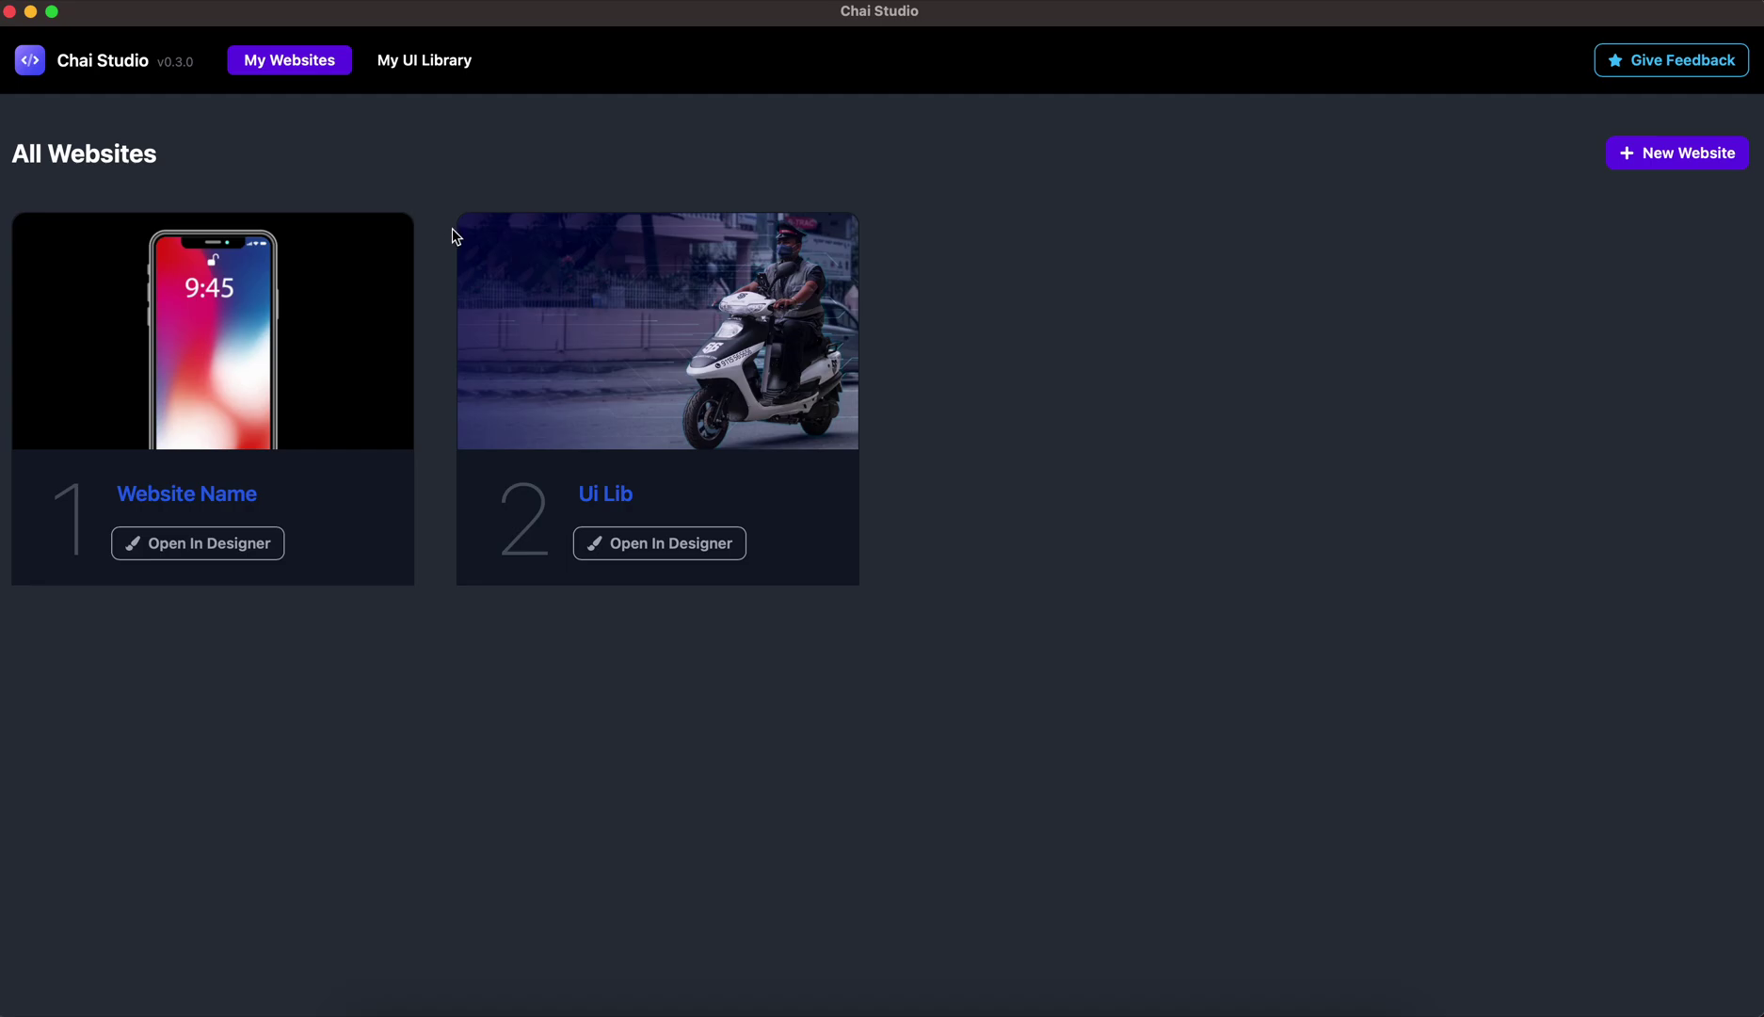
left_click(638, 323)
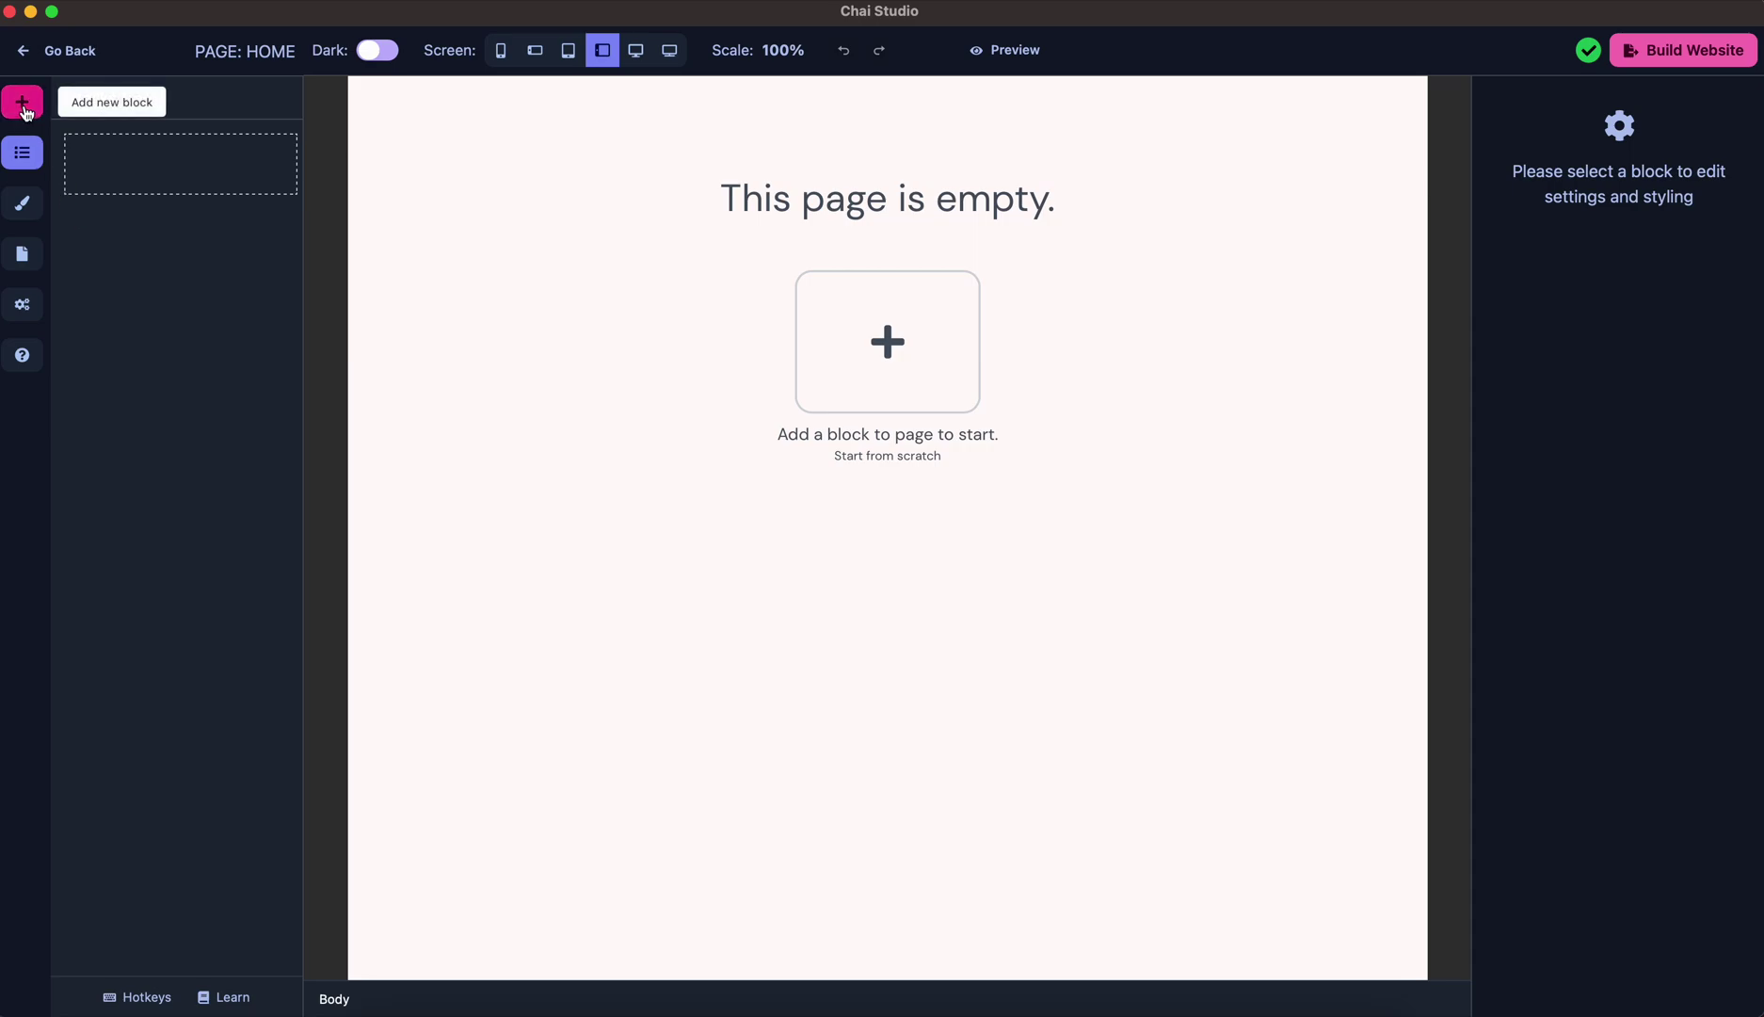
left_click(22, 104)
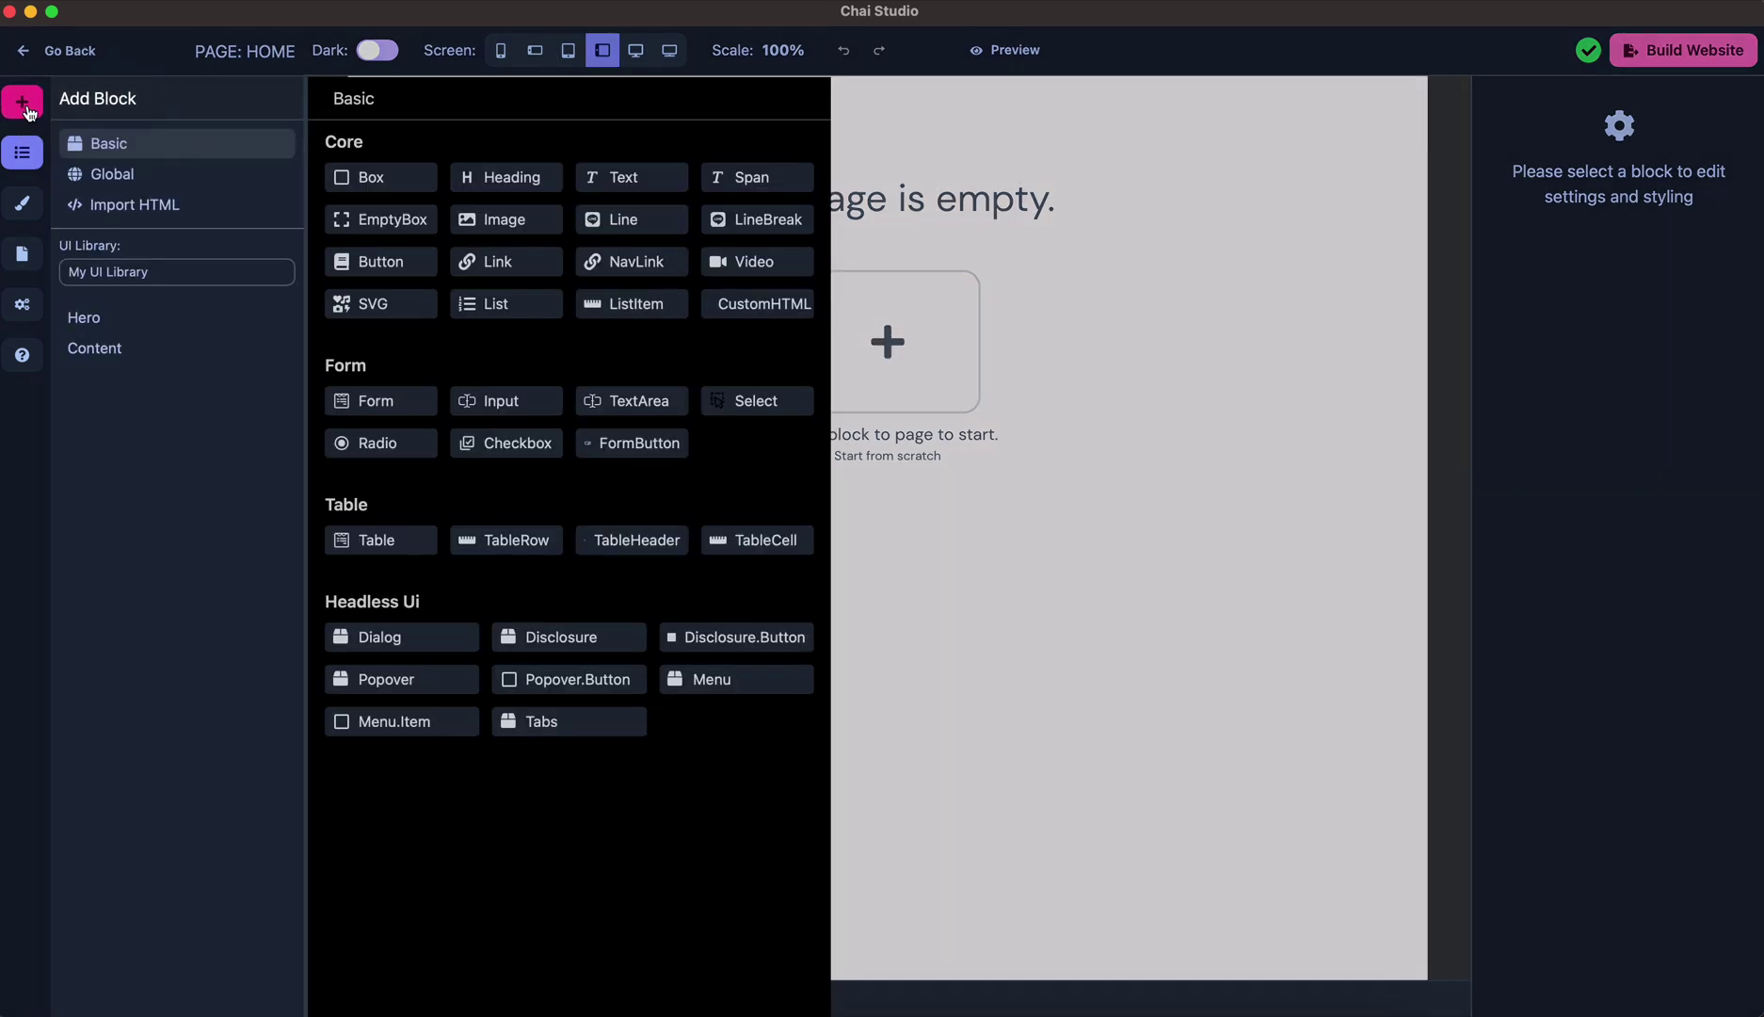
left_click(122, 271)
left_click(94, 247)
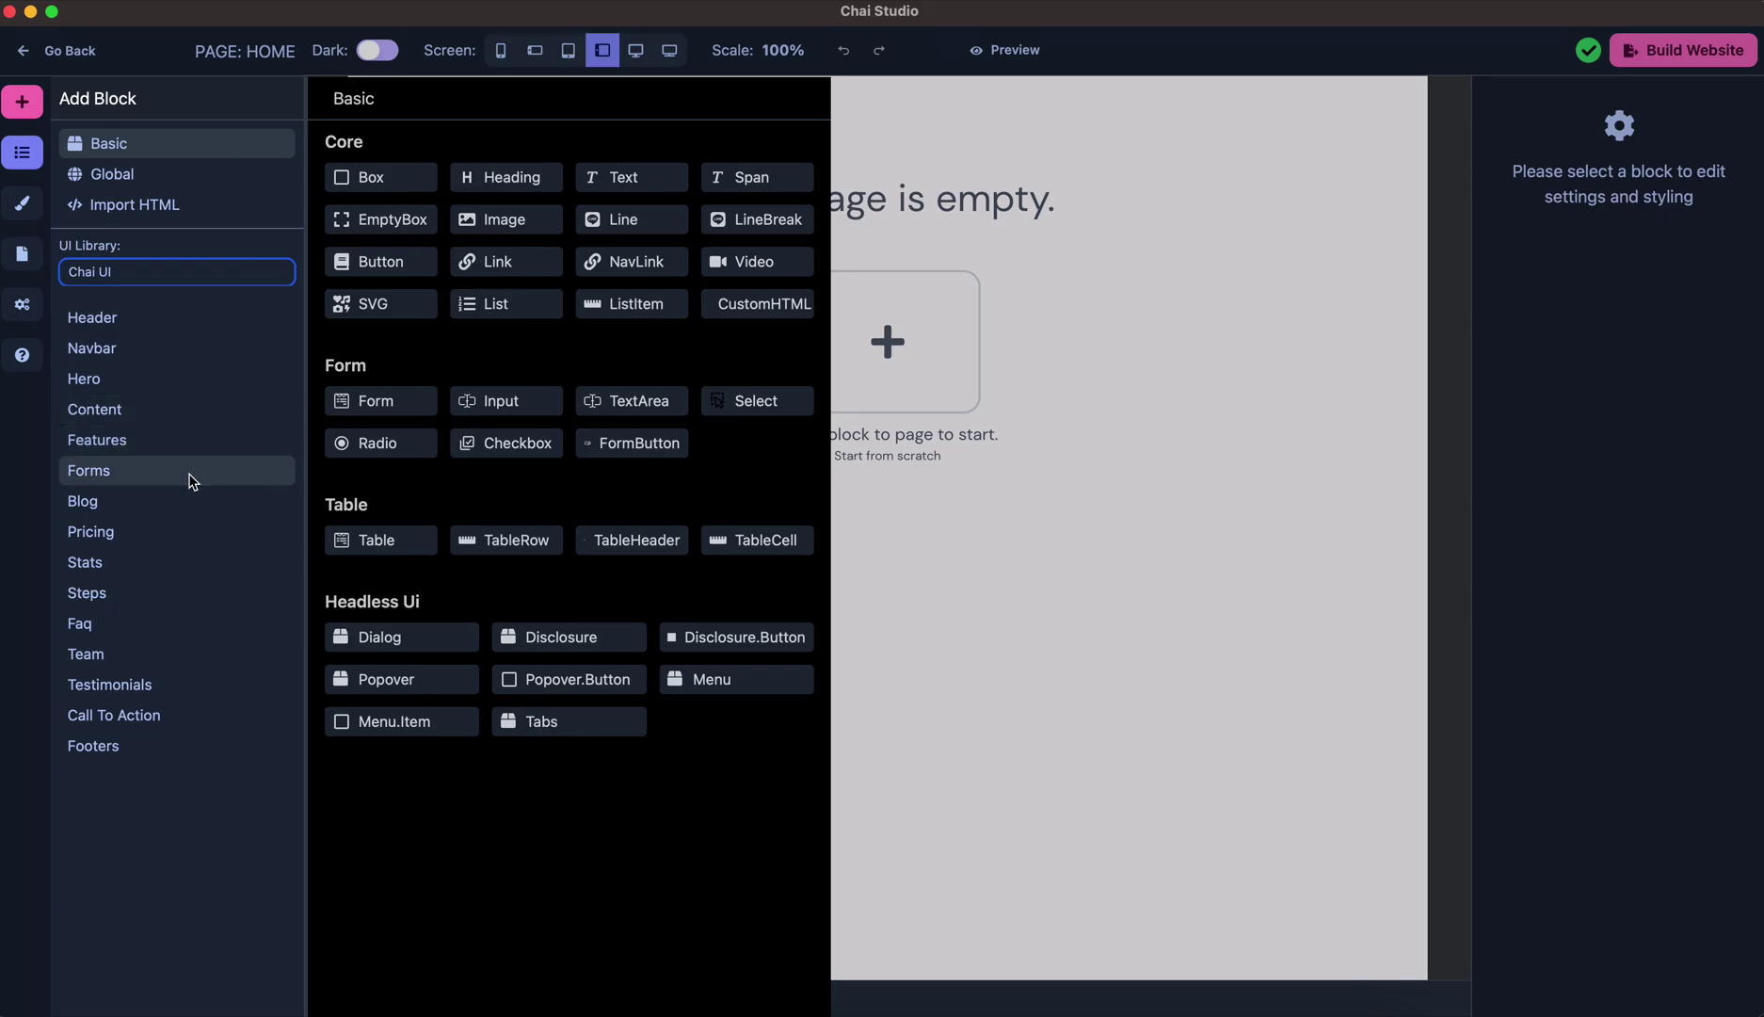
- Switch the block library to My UI Library and browse its Hero and Content groups
left_click(132, 275)
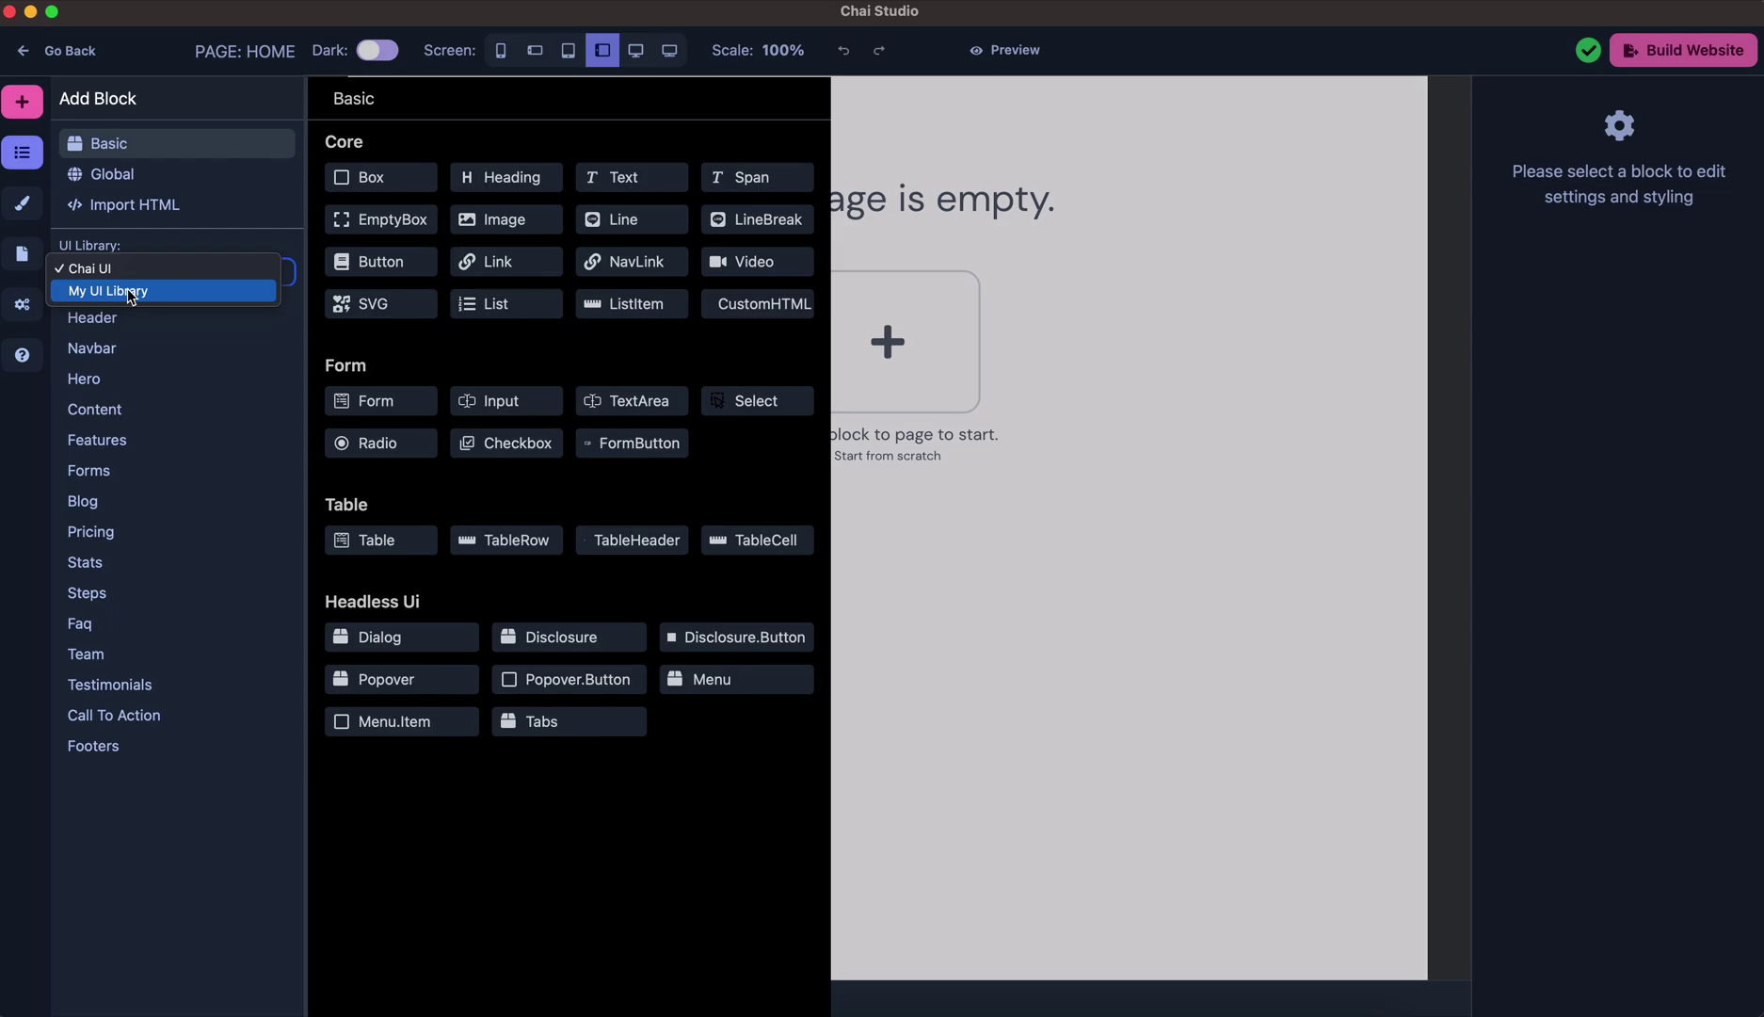
left_click(130, 293)
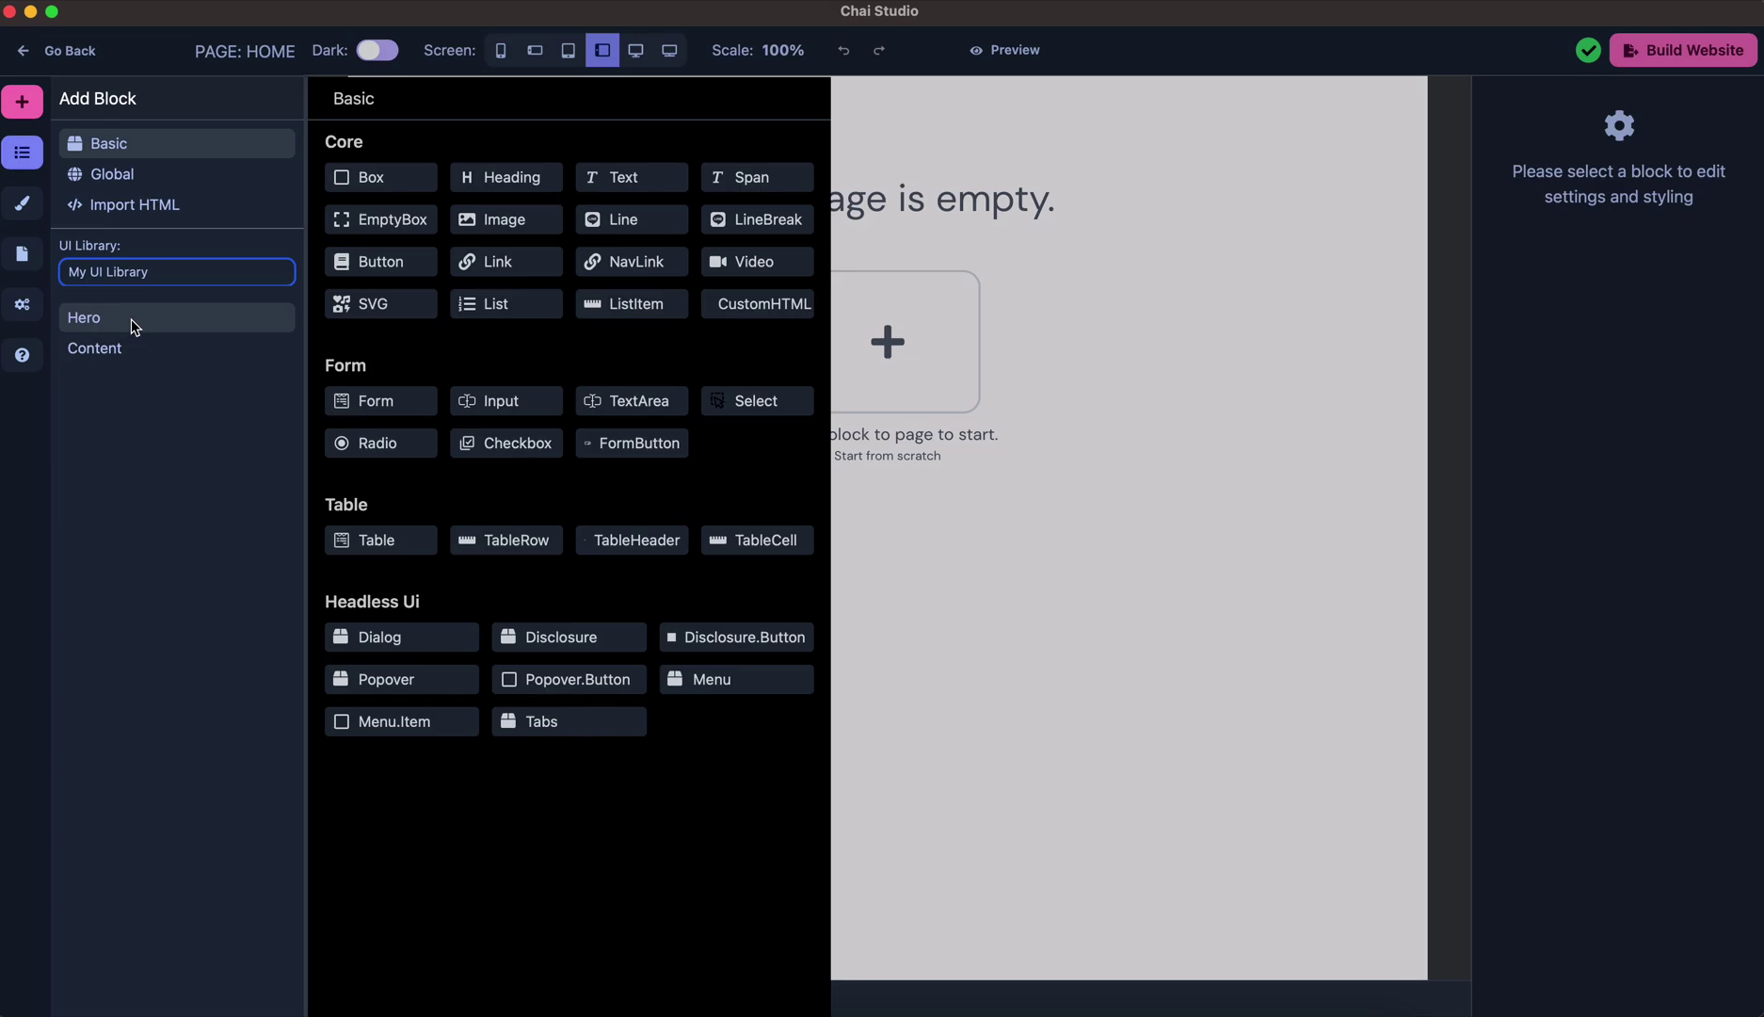
left_click(134, 326)
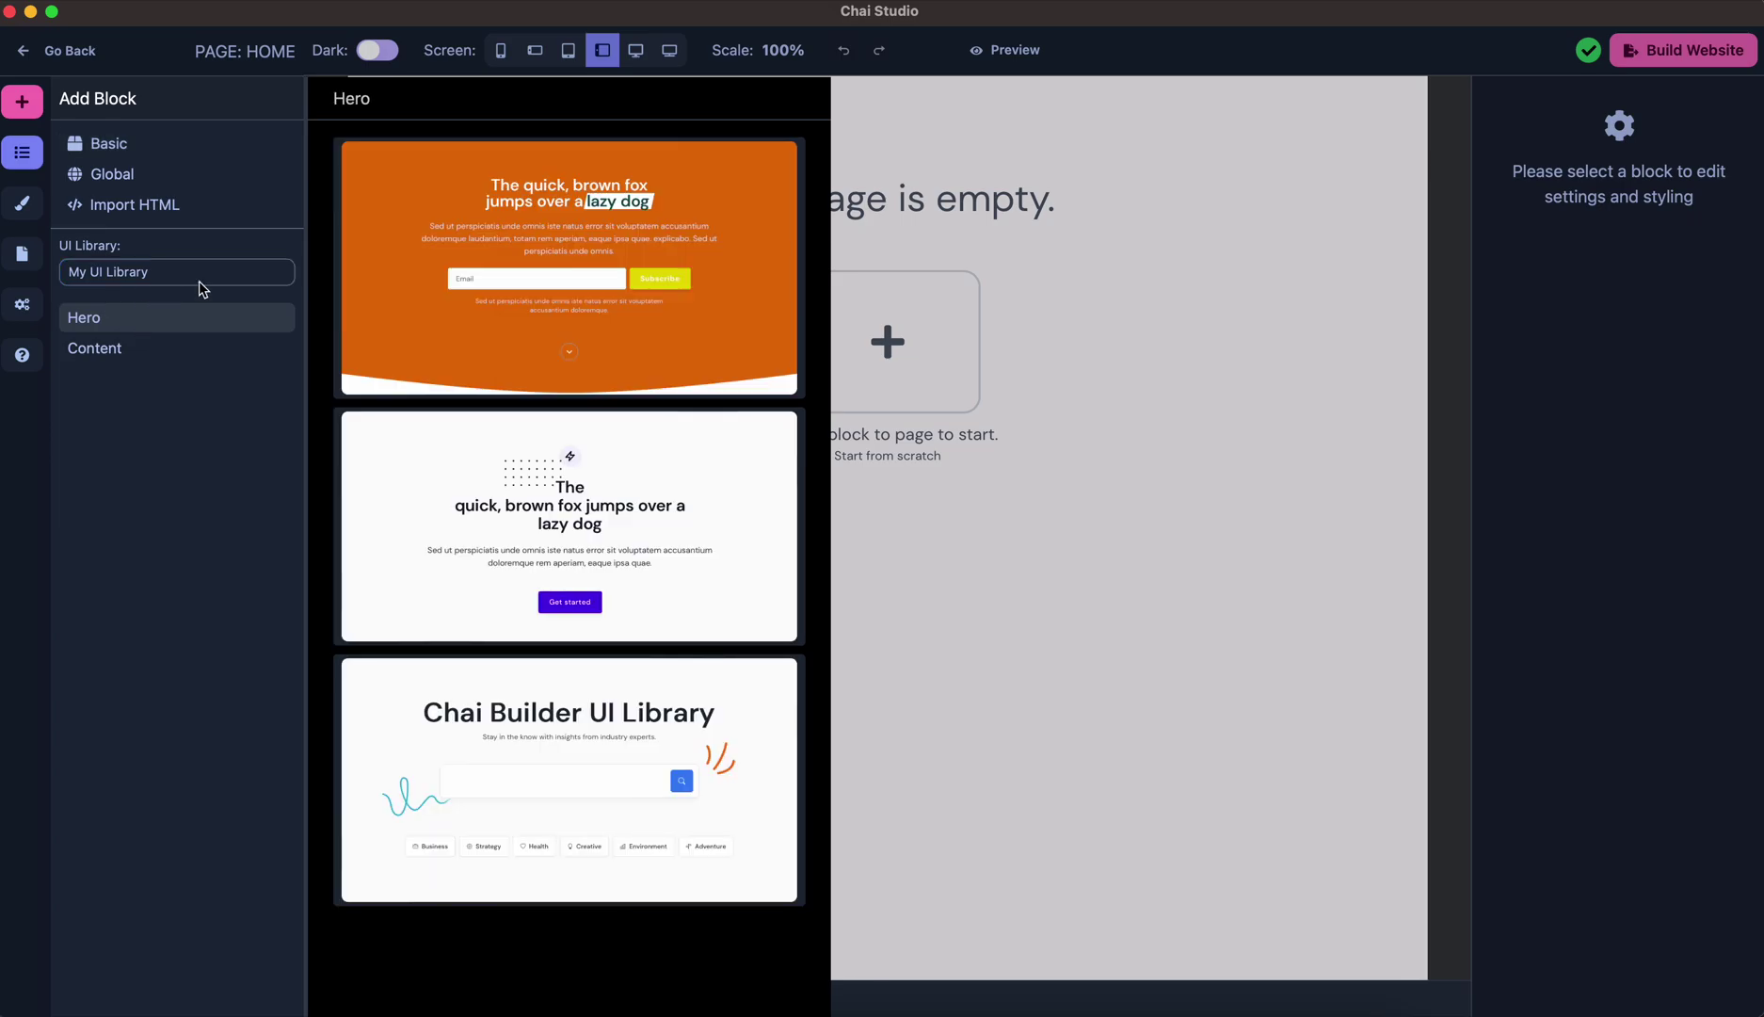
left_click(119, 351)
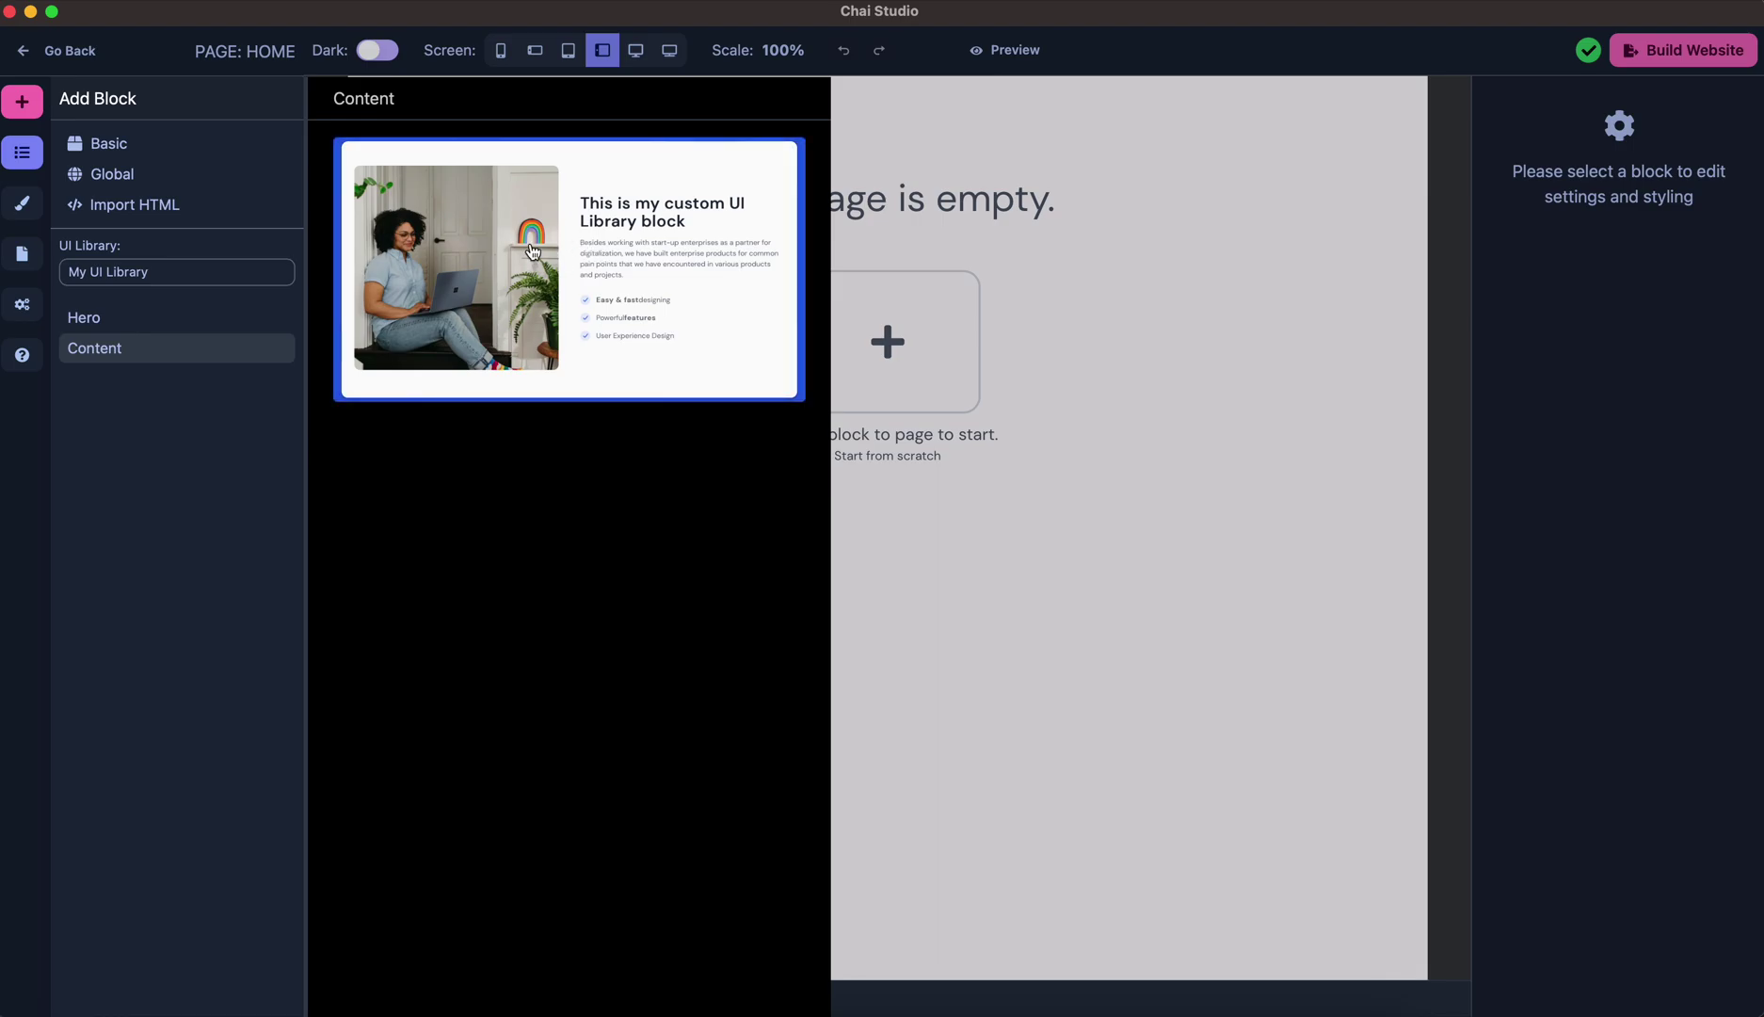
- Insert the custom Content block into the Home page and return to All Websites
left_click(531, 251)
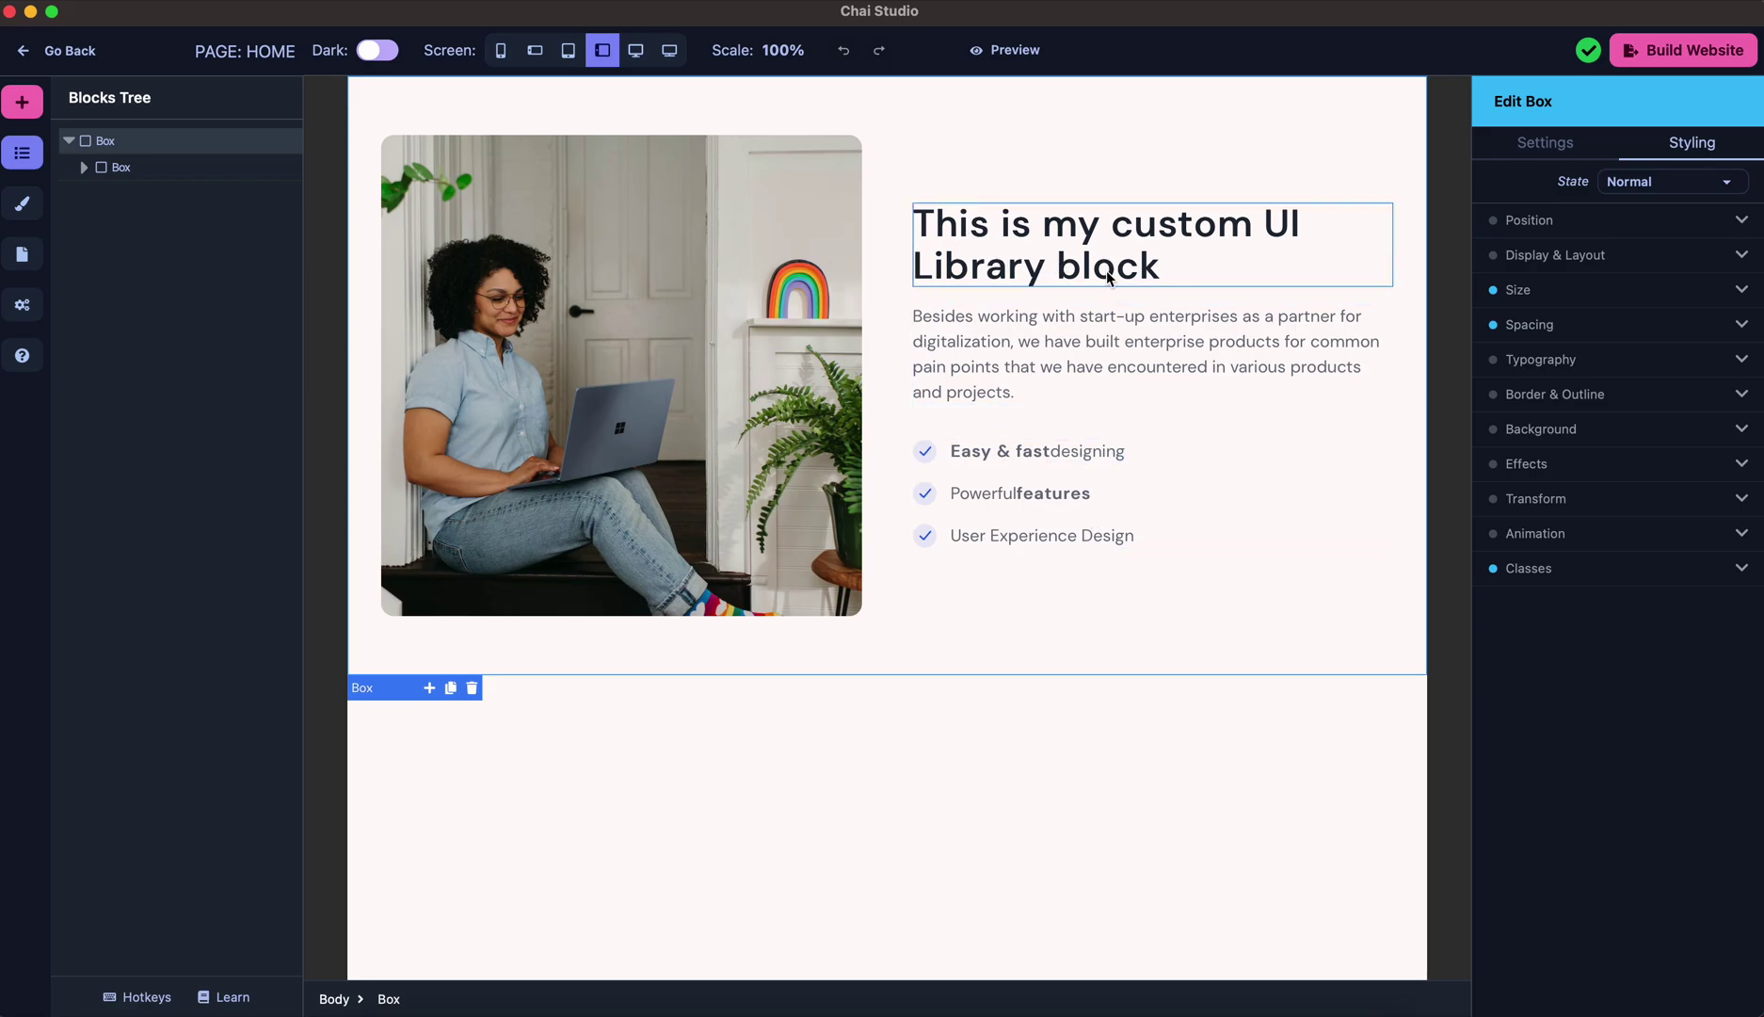
left_click(862, 825)
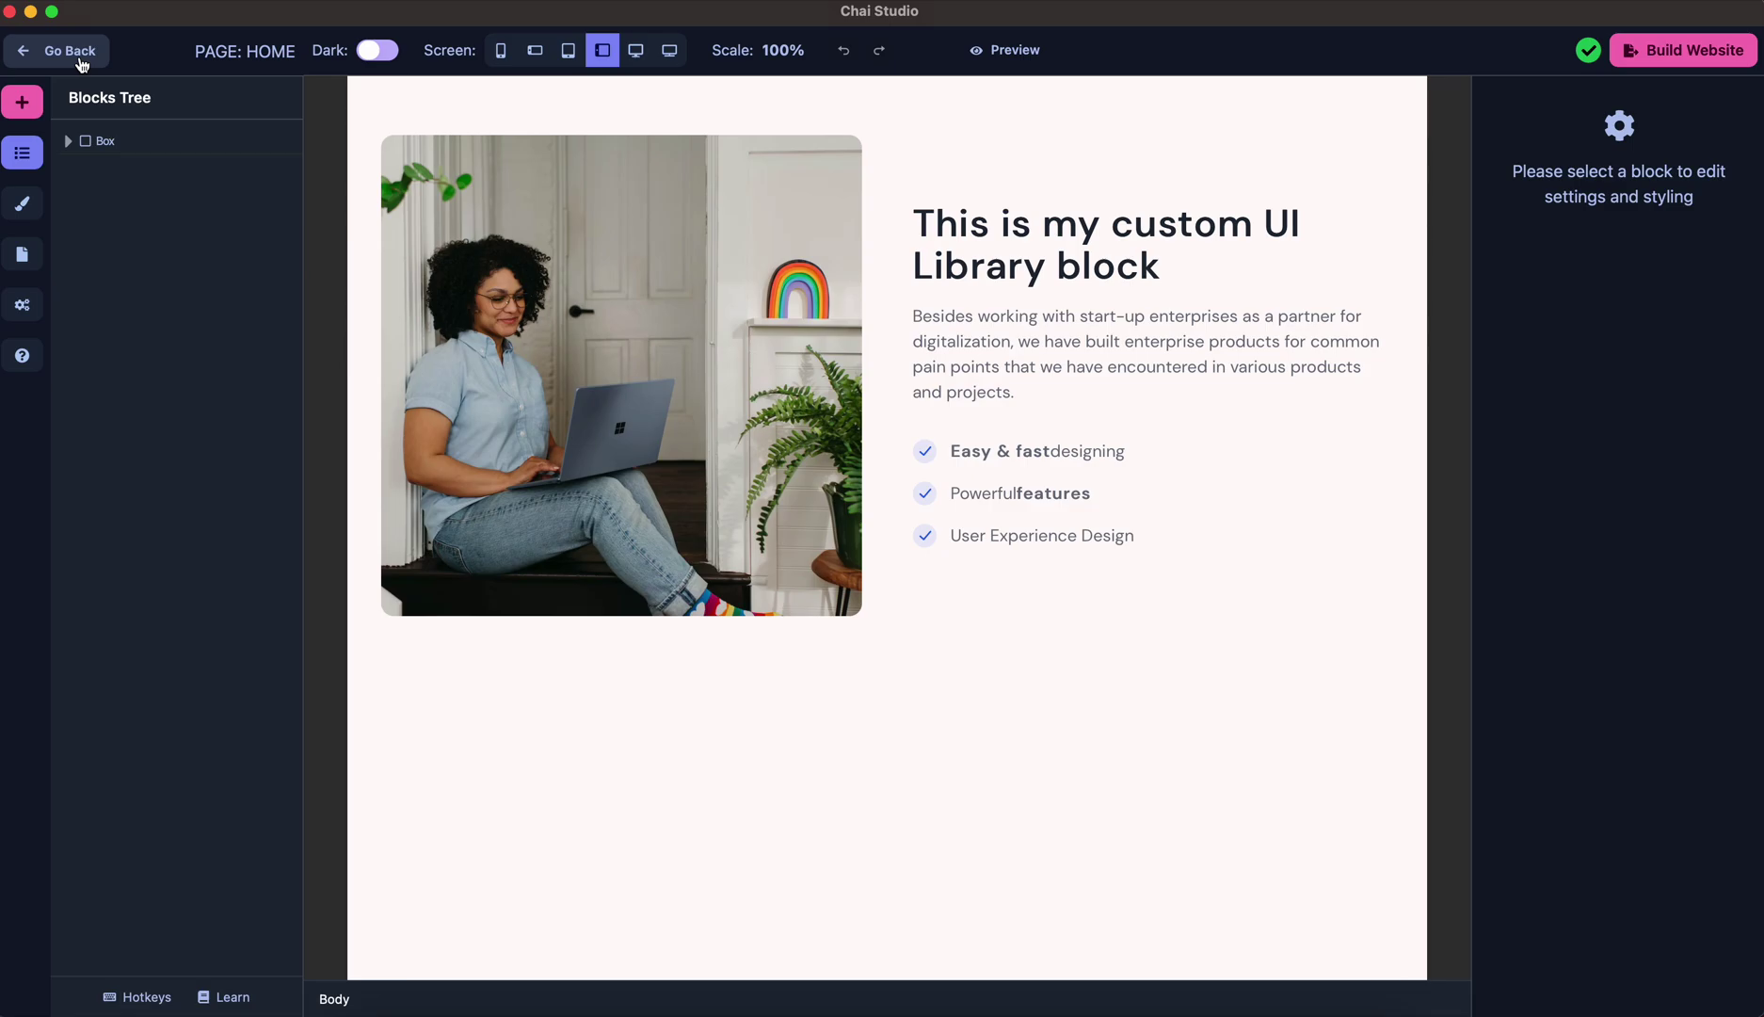
left_click(82, 64)
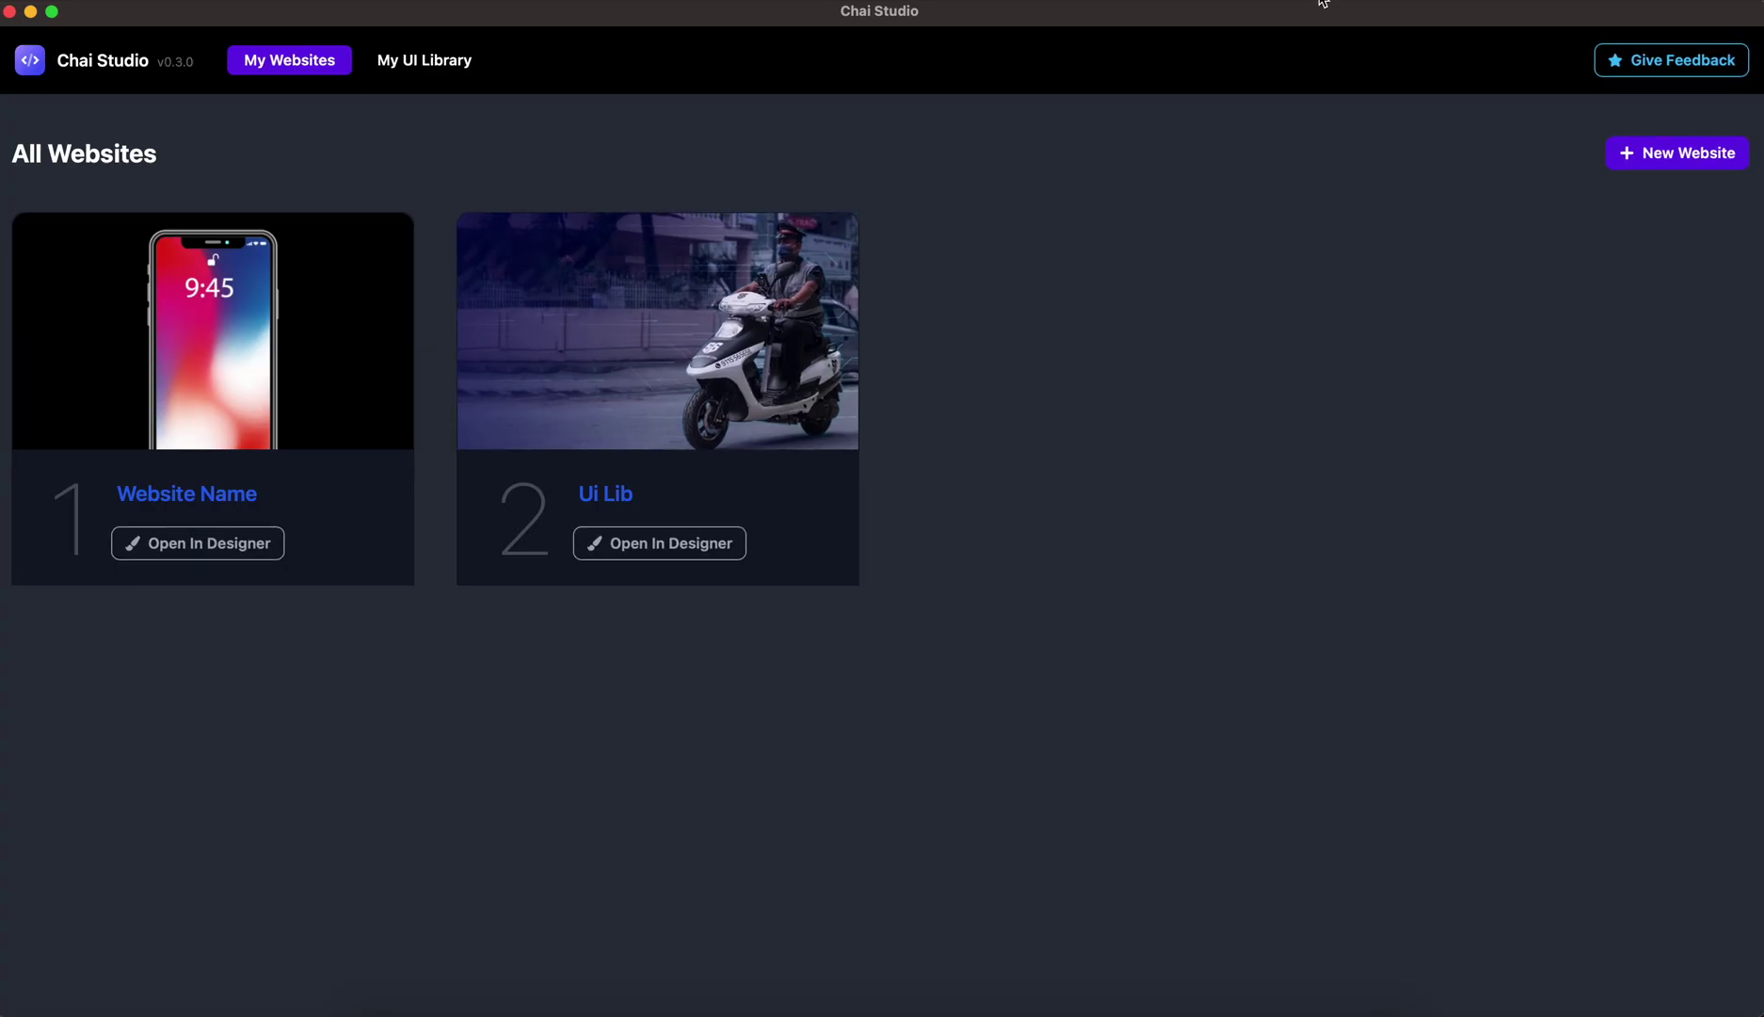